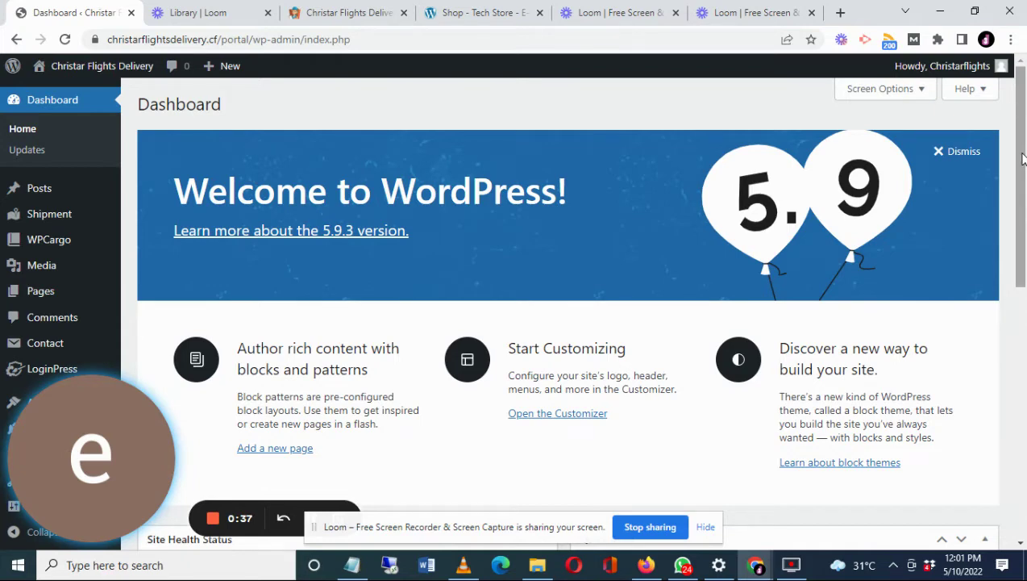
- Open the Users > Add New user form in the WordPress admin
scroll(71, 234, "down", 2)
mouse_move(71, 235)
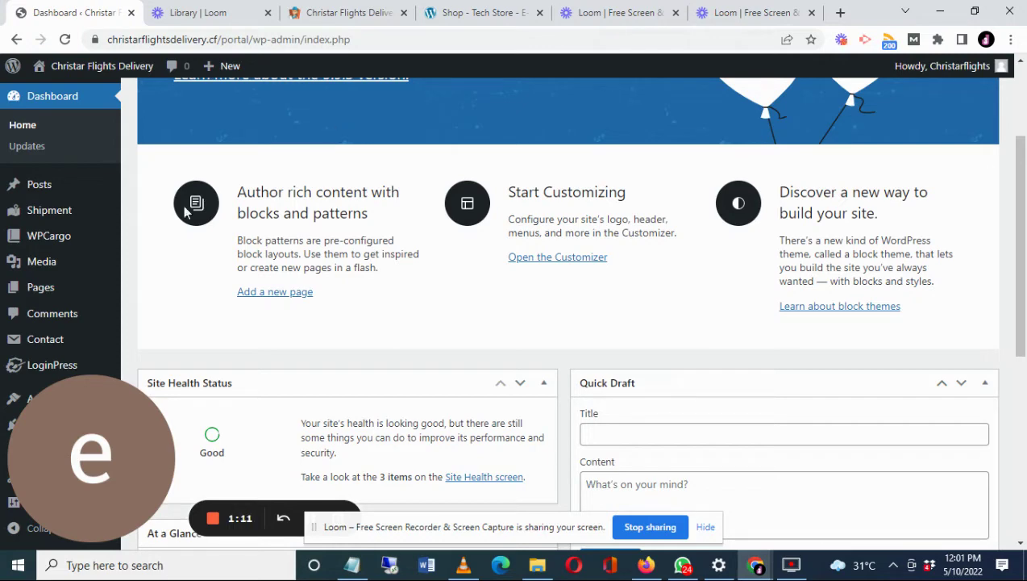
left_click_drag(80, 423, 1008, 488)
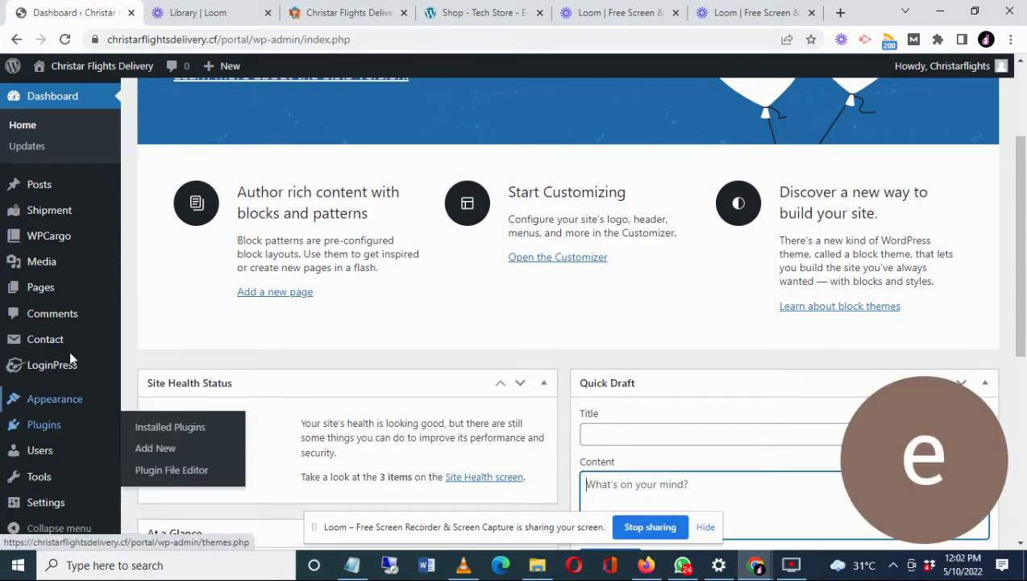
mouse_move(120, 267)
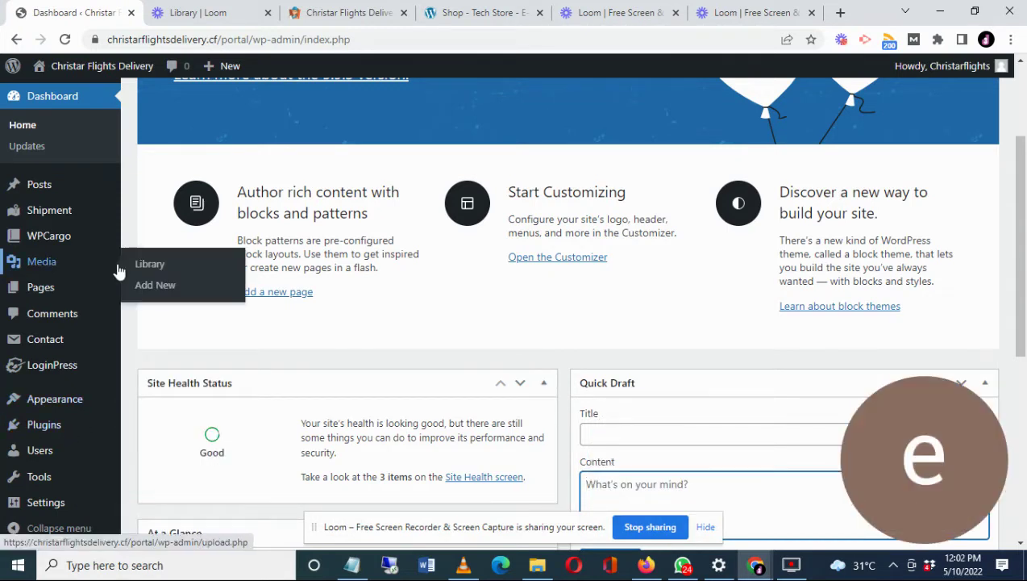
mouse_move(48, 455)
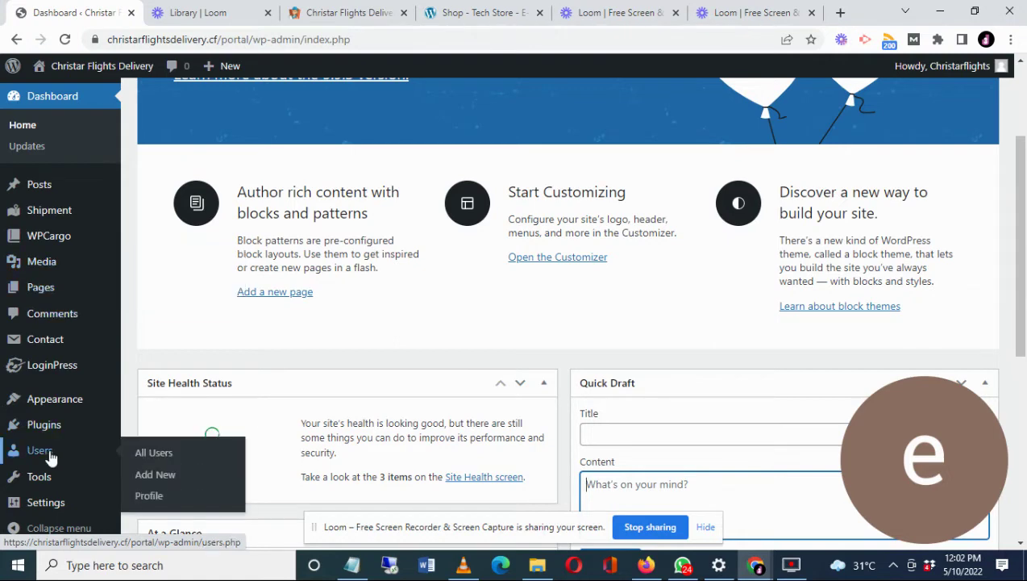
left_click(179, 479)
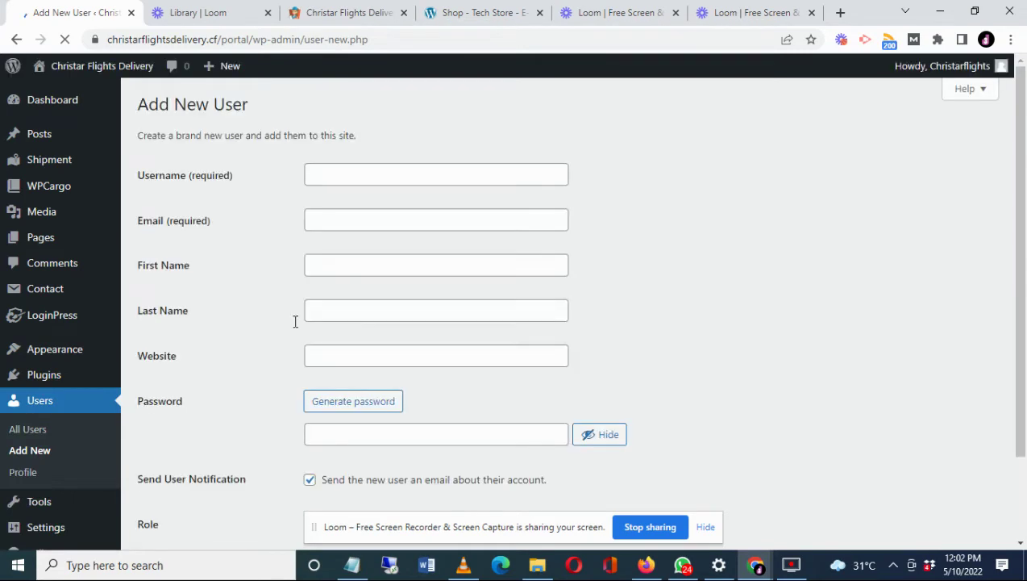
- Copy the receiver's e-mail from the notes into the Email field, then switch to Firefox
left_click(356, 567)
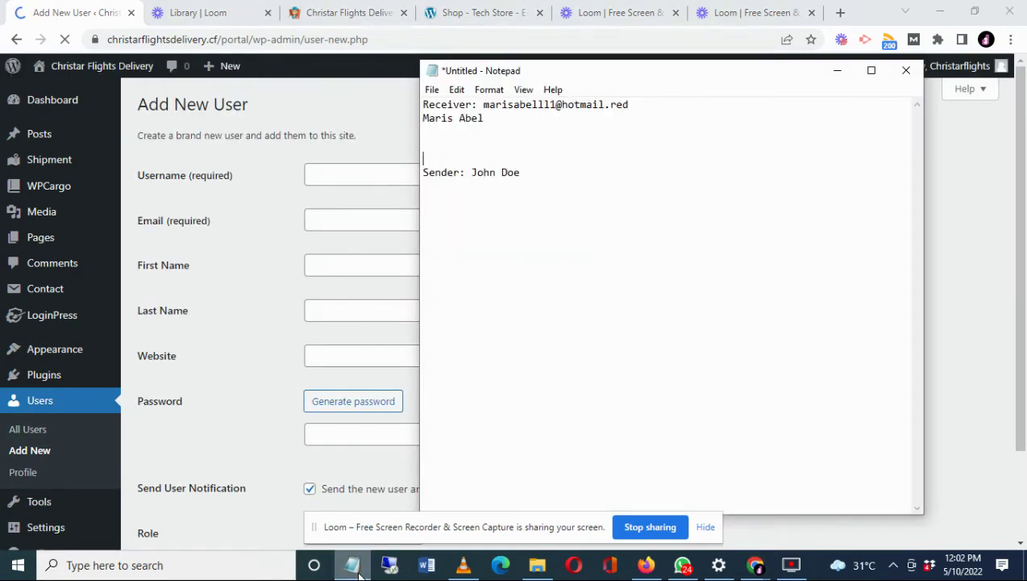
double_click(530, 105)
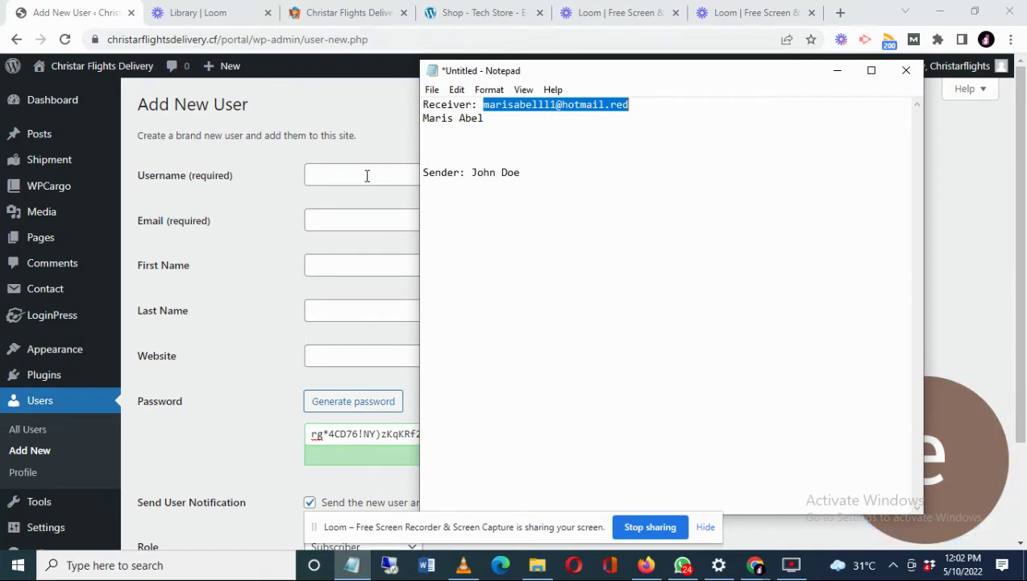
left_click(367, 178)
left_click(344, 223)
key("ctrl+v")
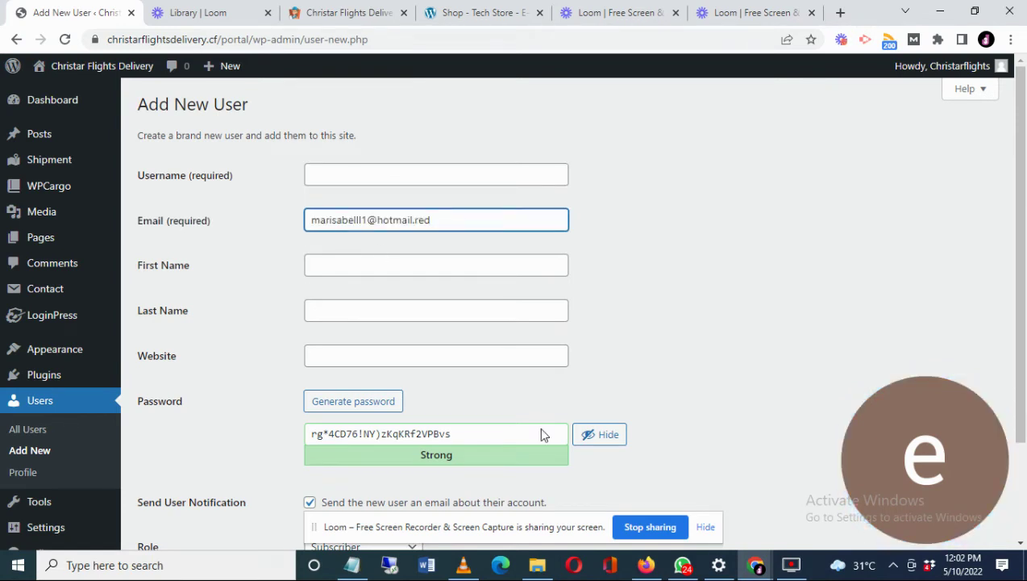
key("alt+Tab")
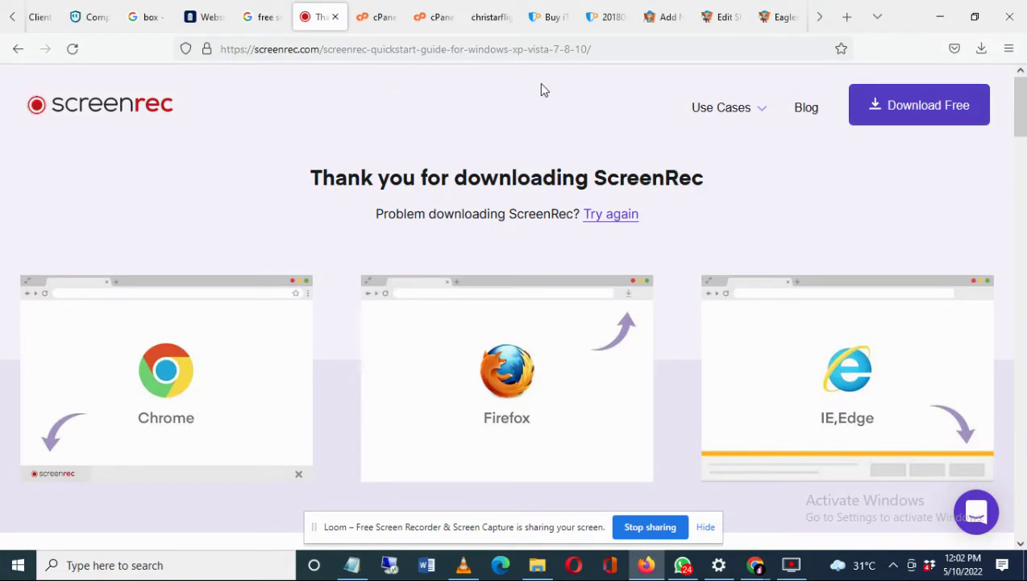
- Switch to the Email Generator tab and scroll to the temporary inbox
left_click(819, 24)
left_click(779, 20)
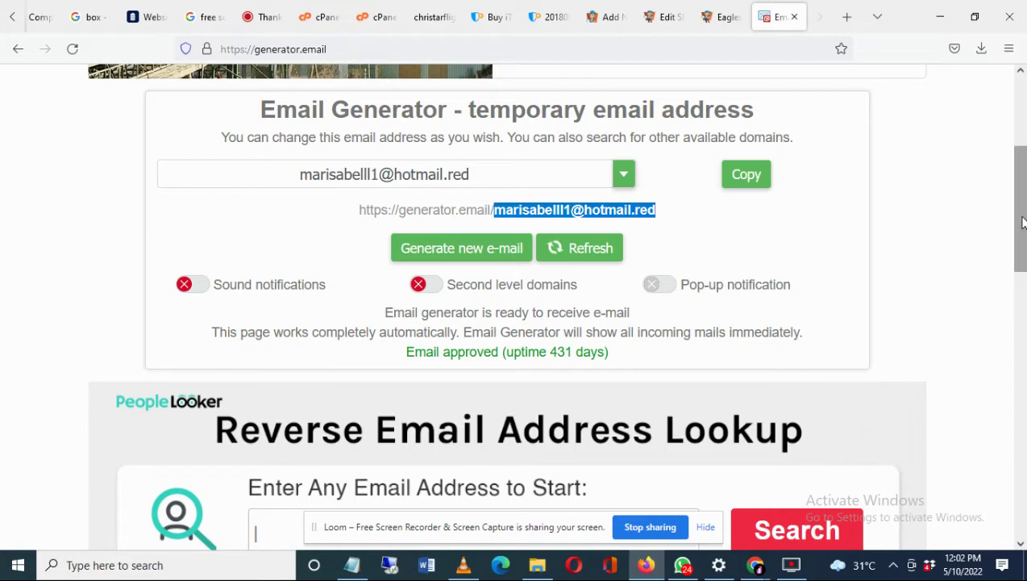
left_click_drag(1023, 222, 1023, 435)
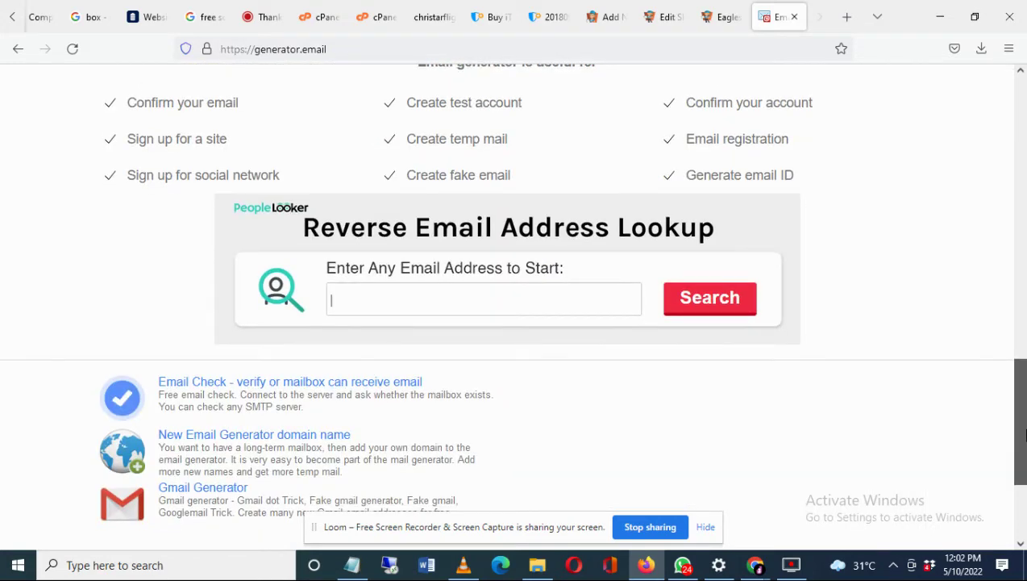
left_click_drag(1023, 436, 1022, 163)
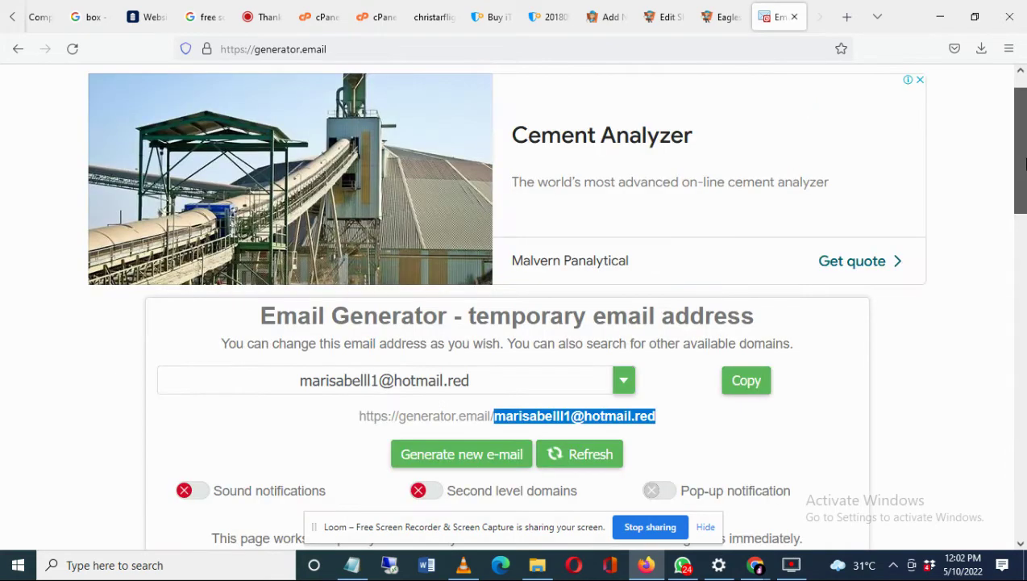
scroll(596, 355, "down", 3)
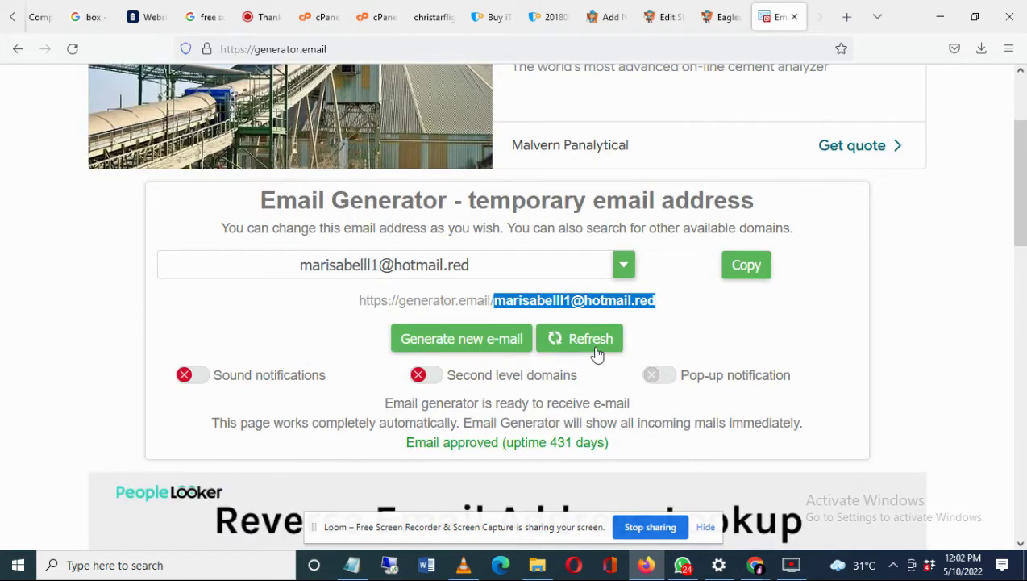
- Refresh the temporary inbox and close the pop-up advertisement
left_click(597, 345)
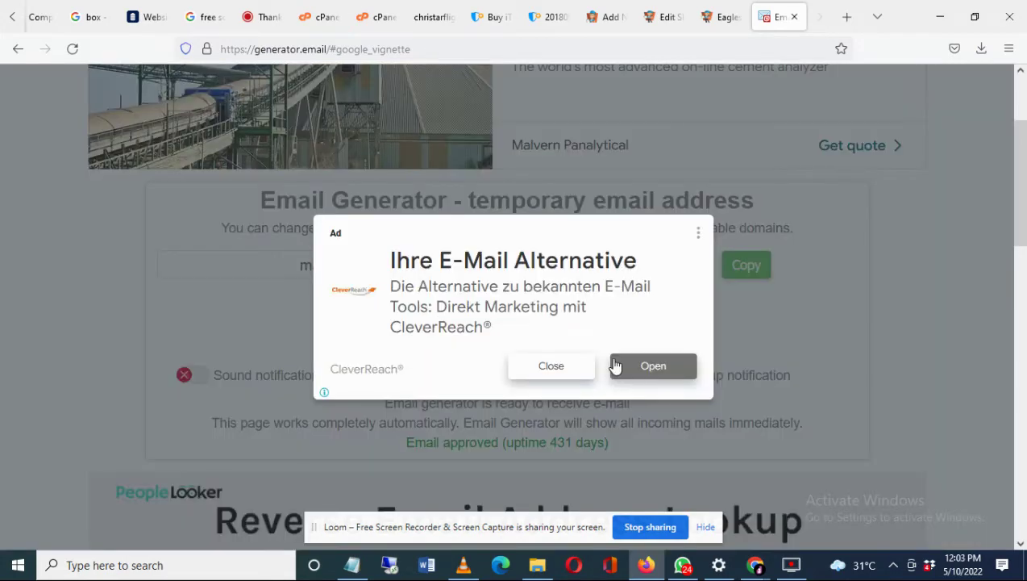
left_click(552, 367)
left_click(551, 367)
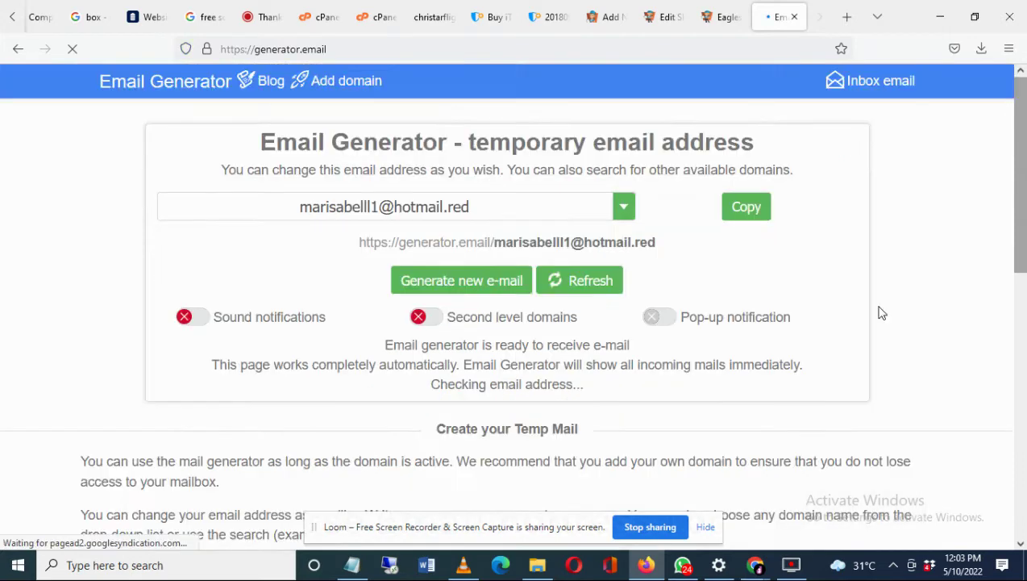
mouse_move(772, 559)
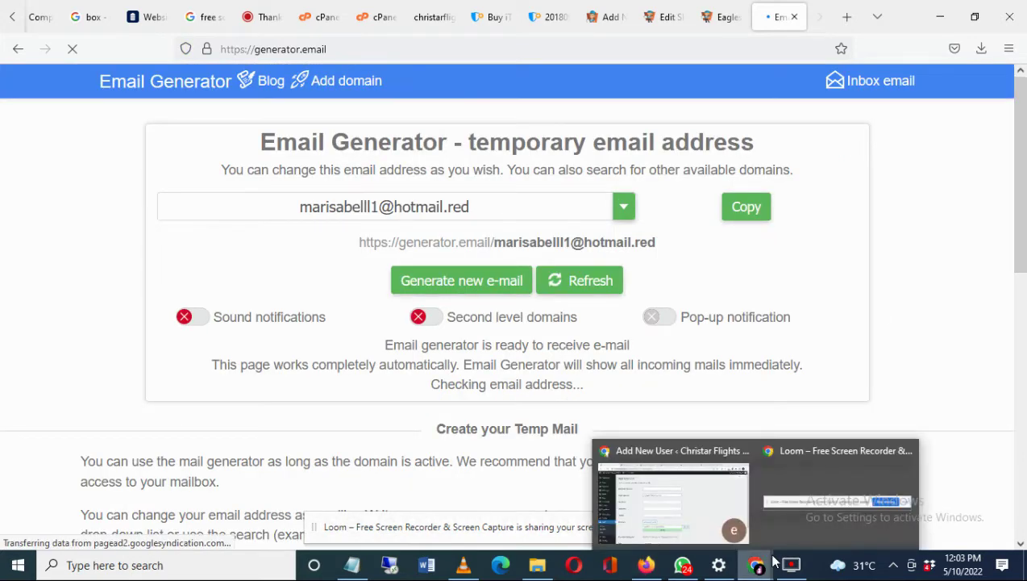
- Enter the client's username, first name and last name on the Add New User form
left_click(682, 496)
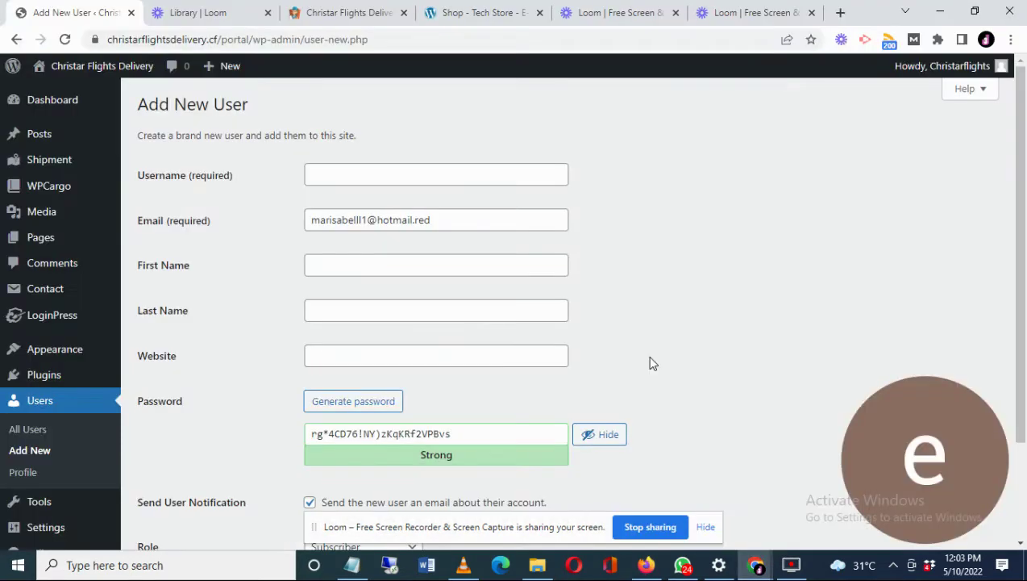
left_click(351, 174)
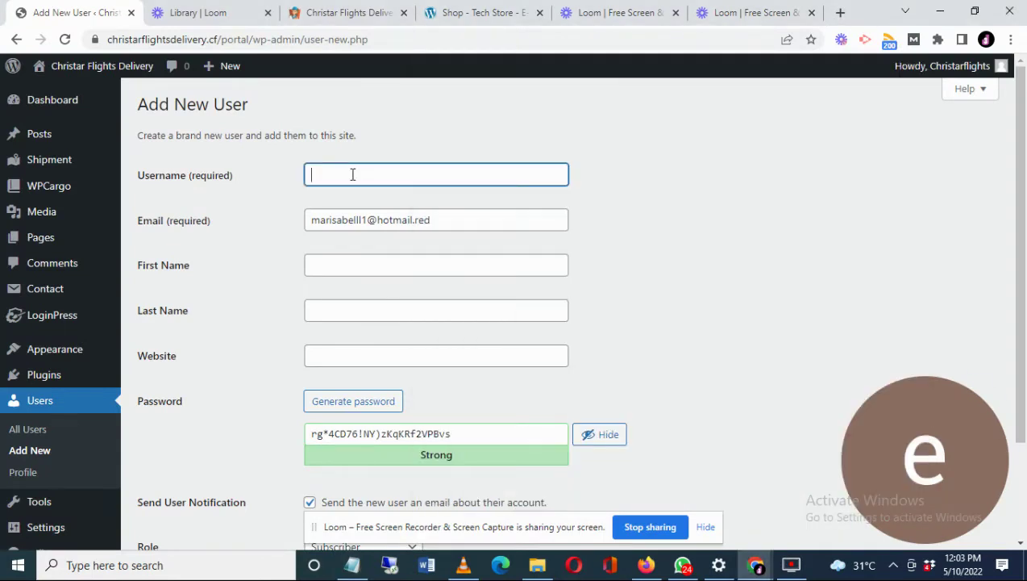
left_click(320, 273)
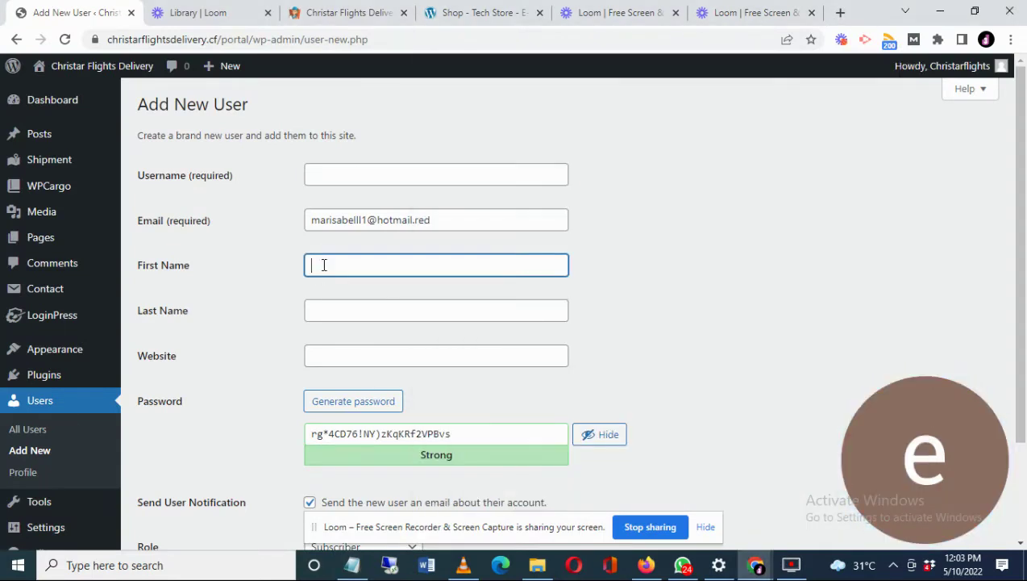
double_click(350, 267)
key("BackSpace")
left_click(341, 309)
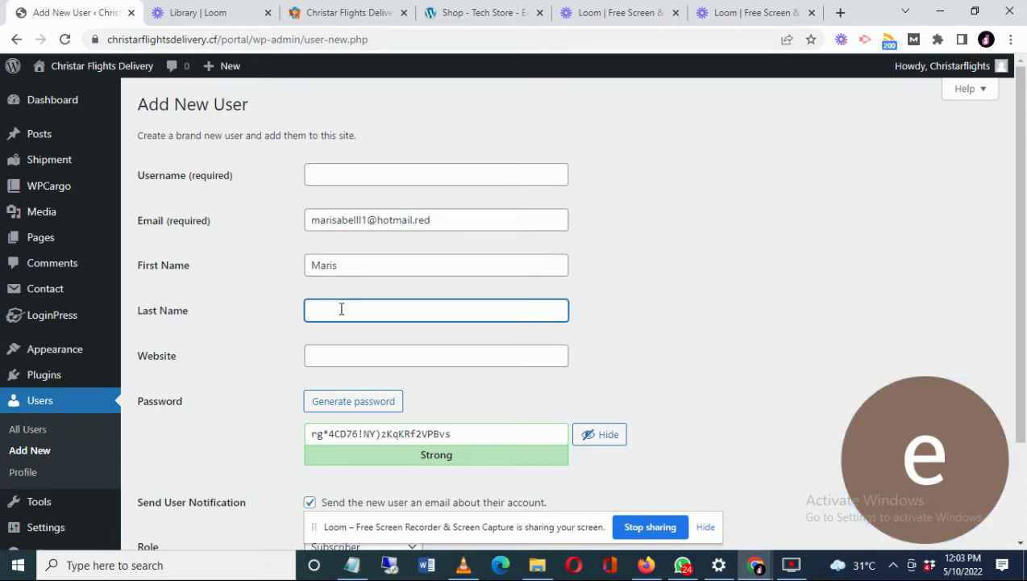
type("Abel")
left_click(331, 176)
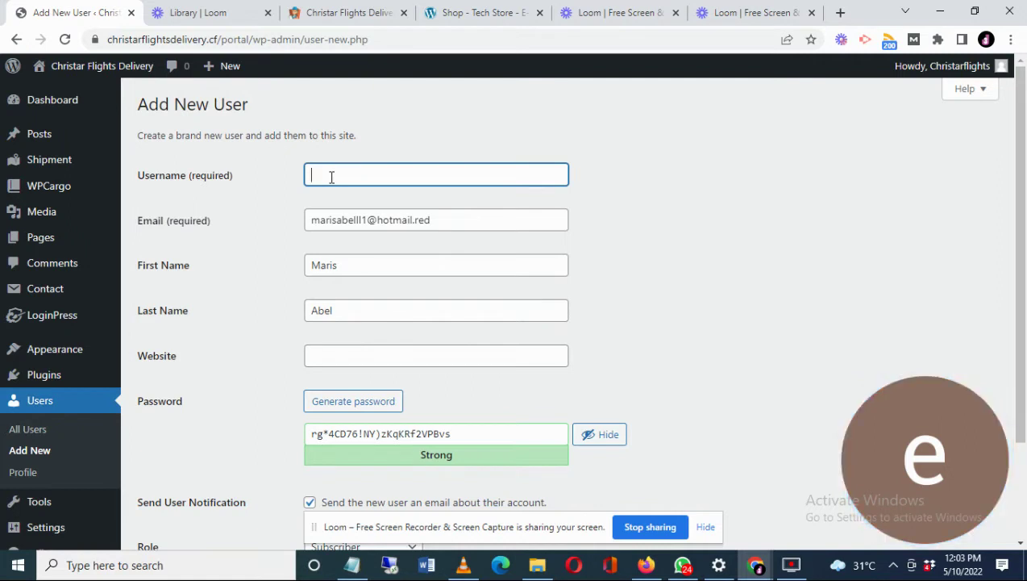
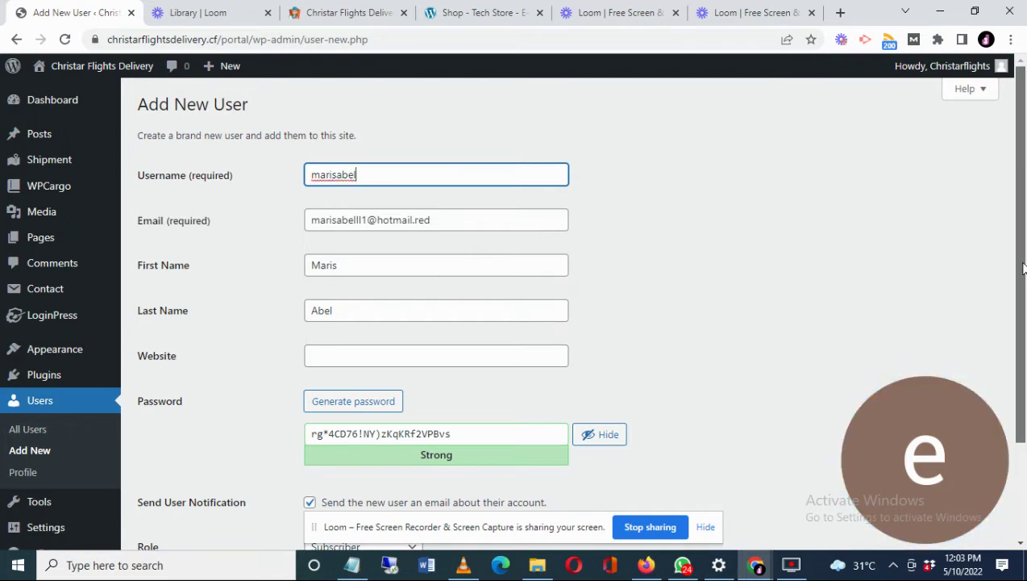
- Turn off Send User Notification and set the role to WPCargo Client
scroll(1022, 269, "down", 1)
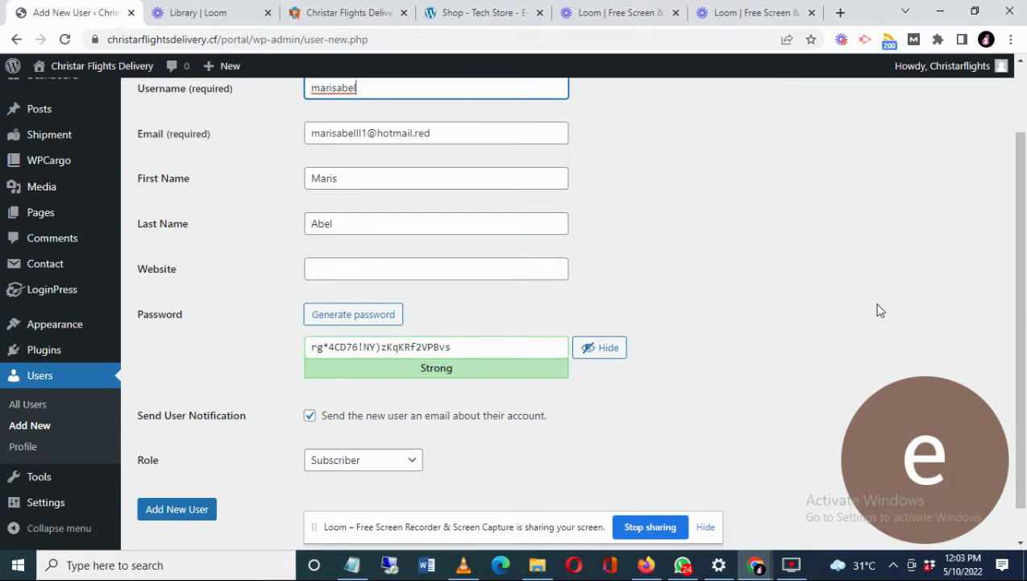
left_click(309, 416)
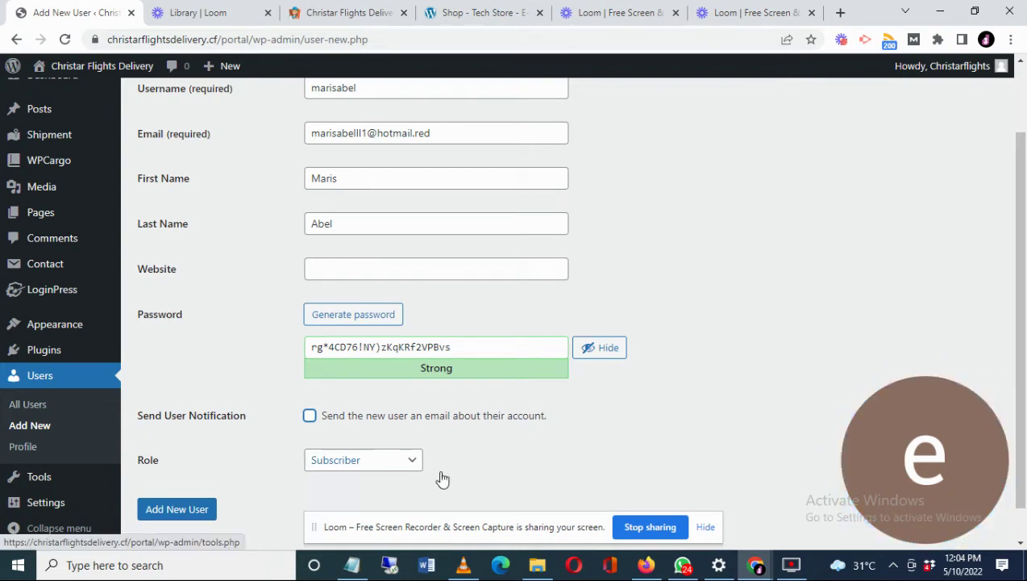
left_click(401, 467)
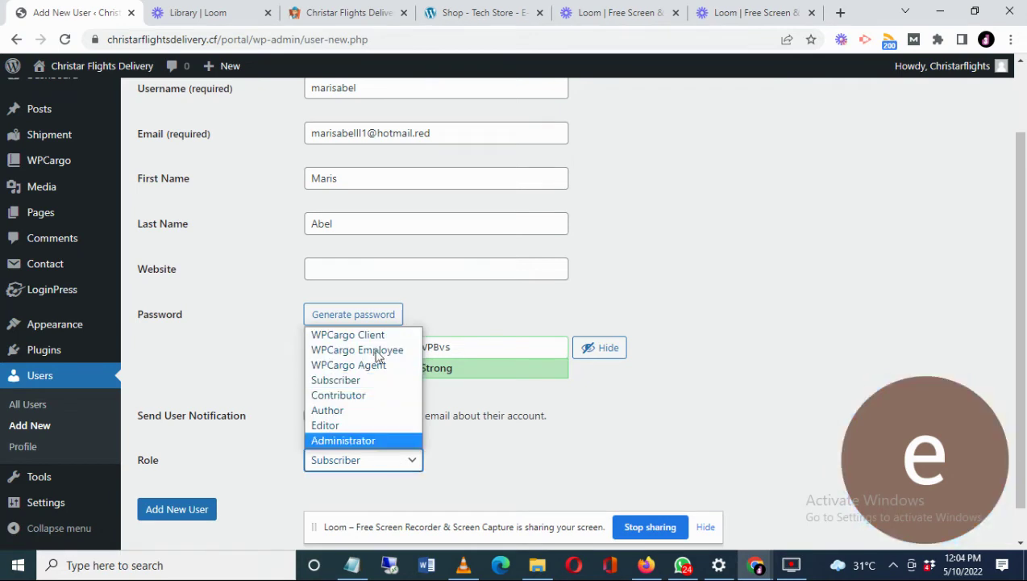
left_click(377, 336)
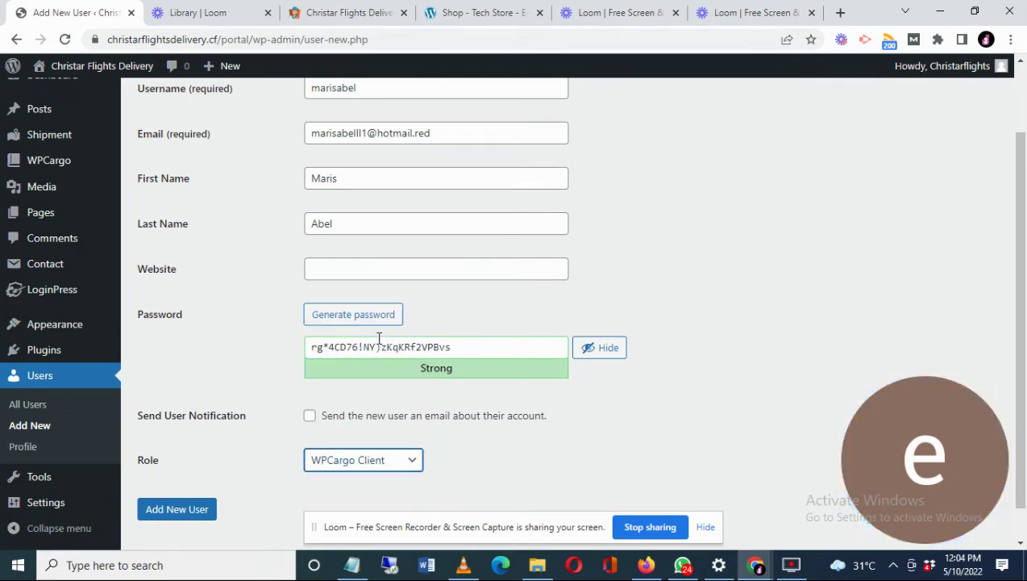
- Submit the Add New User form to create the WPCargo Client account
left_click(178, 511)
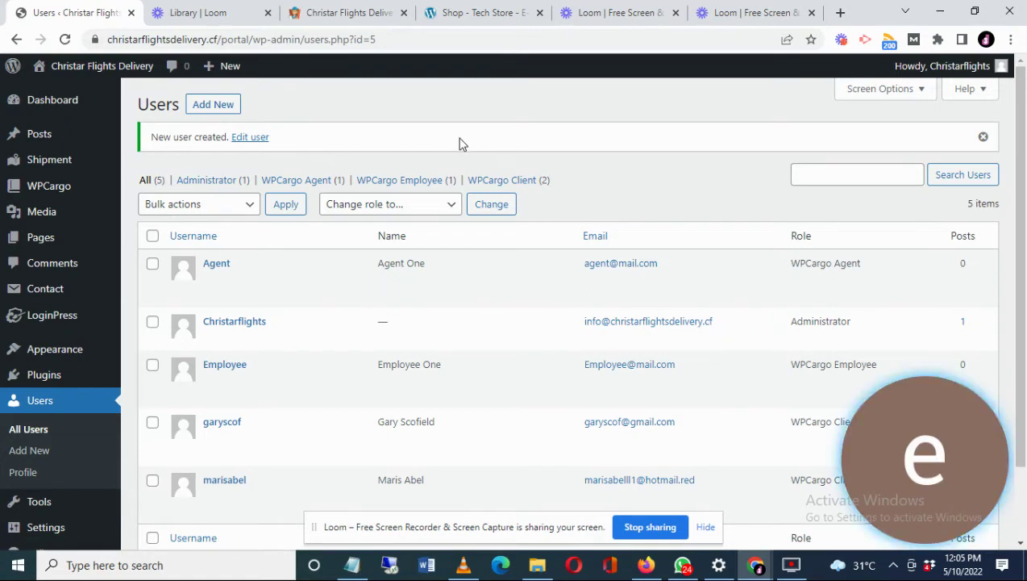
- Choose Shipment > Add Shipment to load a blank shipment form
mouse_move(44, 166)
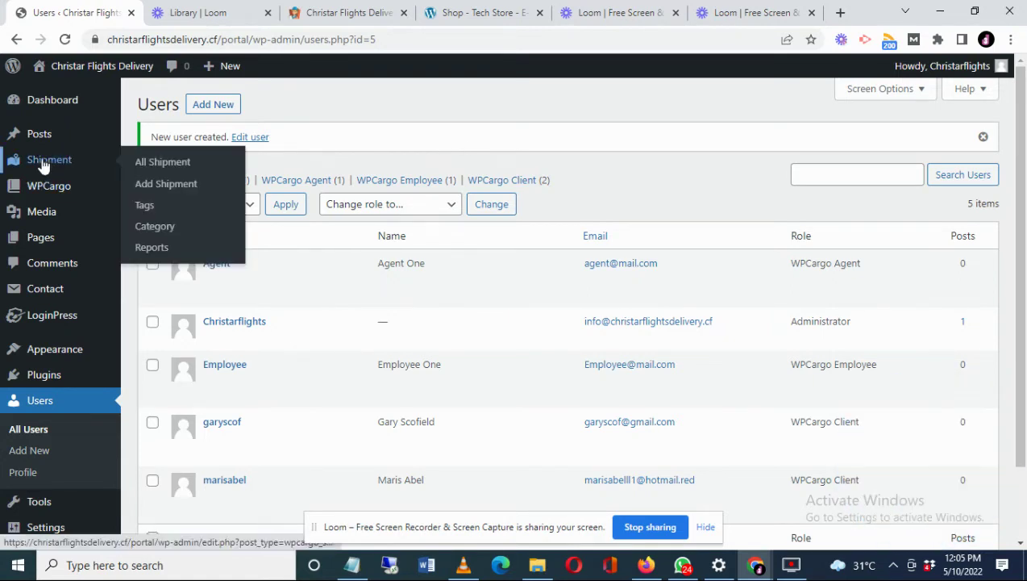
left_click(168, 187)
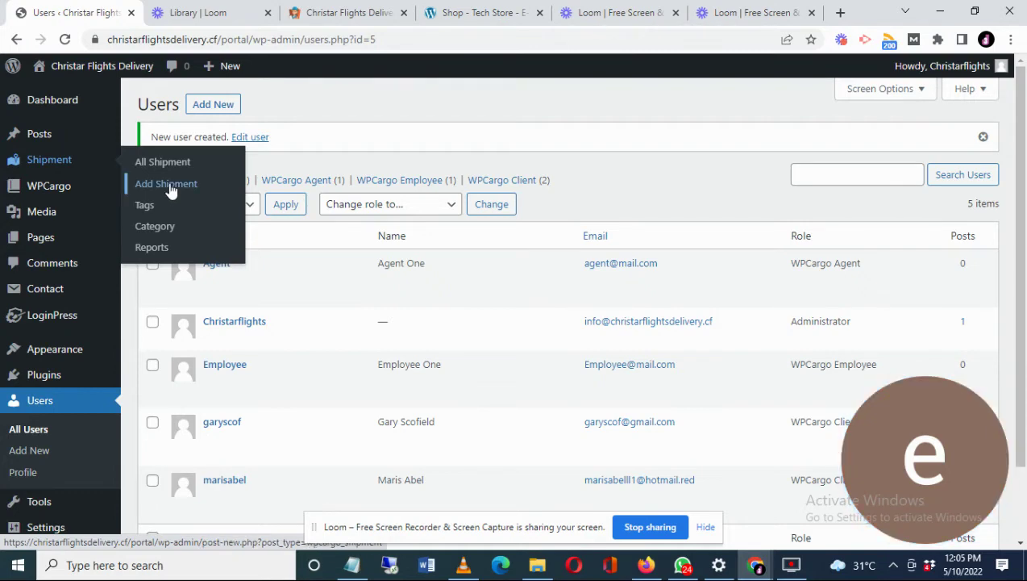
left_click(168, 186)
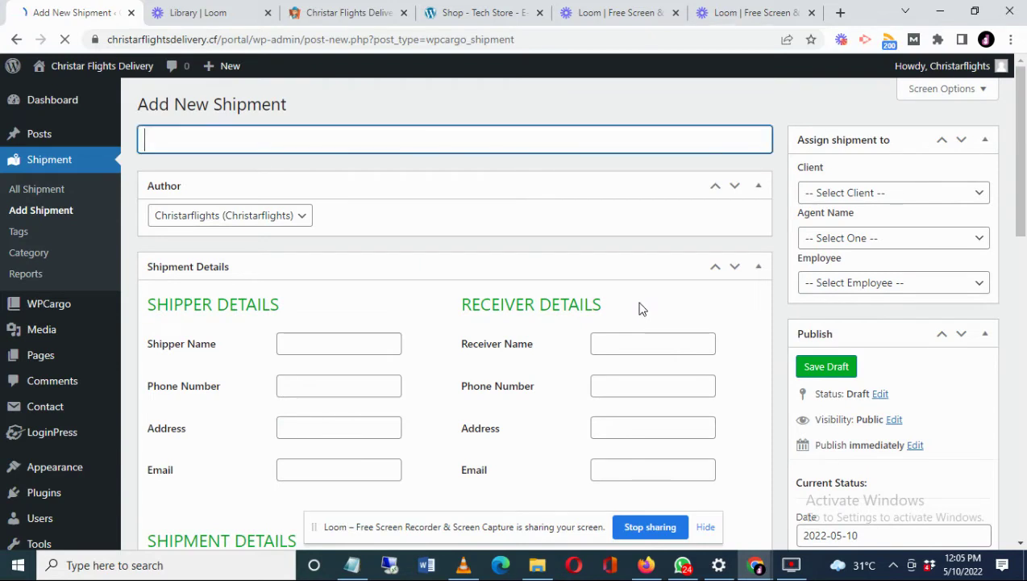
- Paste the tracking number as the shipment title and select the whole title
key("ctrl+v")
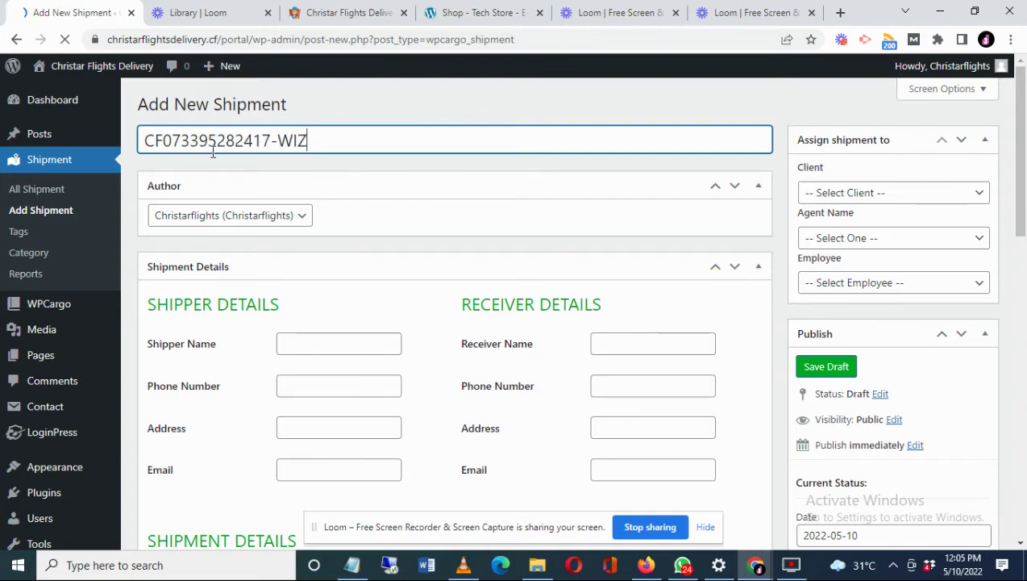
left_click(278, 142)
triple_click(278, 142)
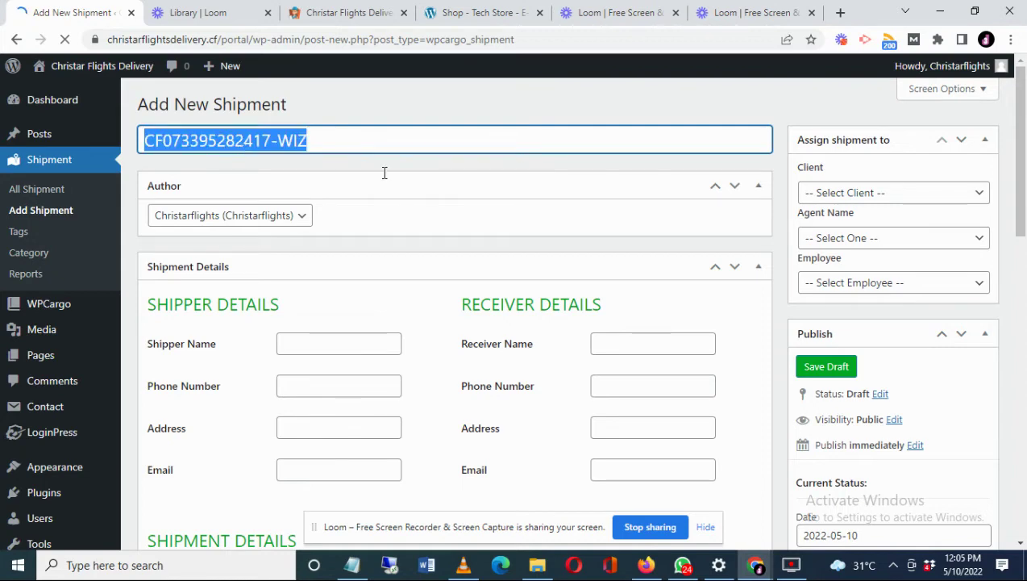
left_click(280, 142)
right_click(282, 145)
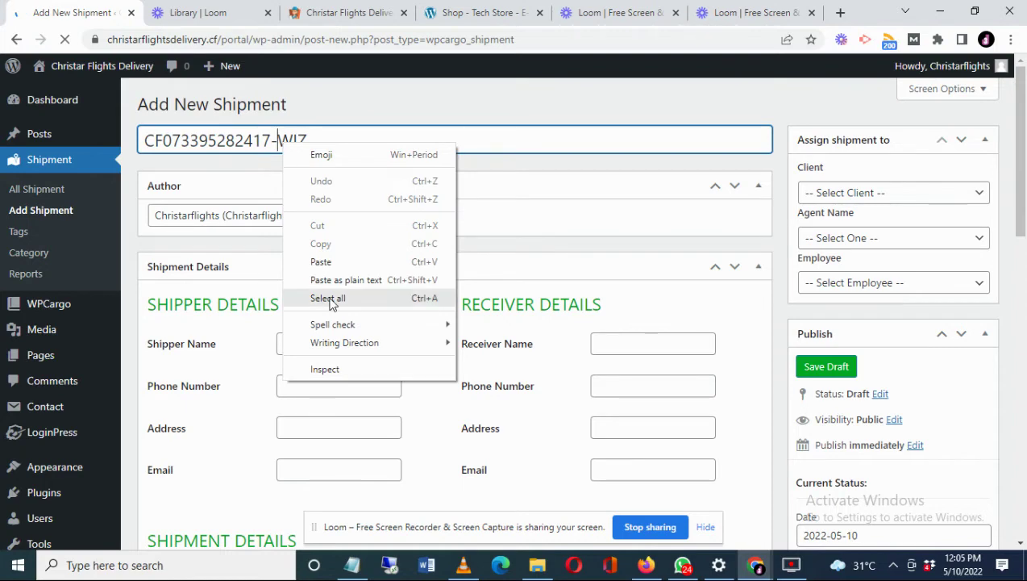
key("Escape")
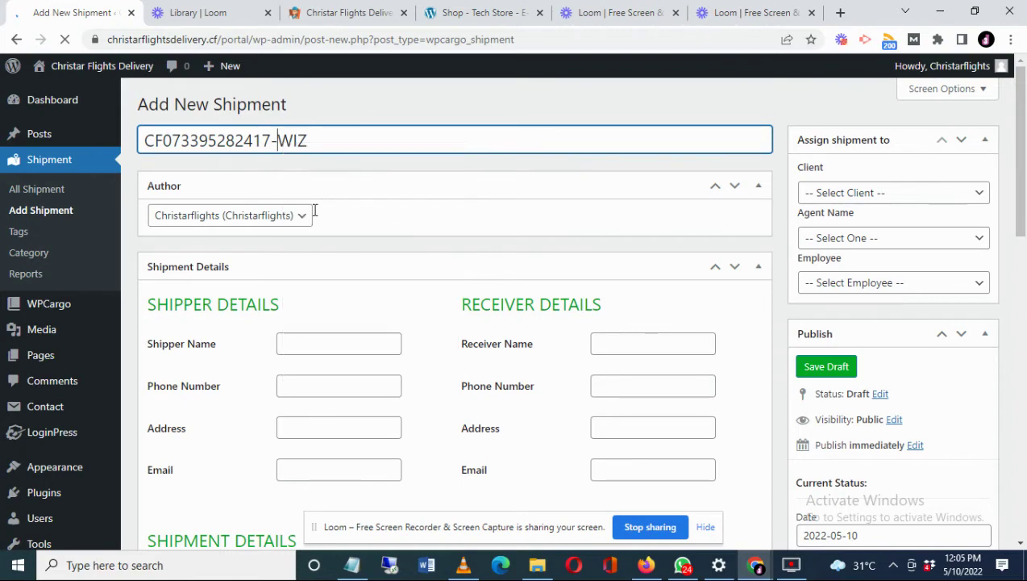
key("ctrl+a")
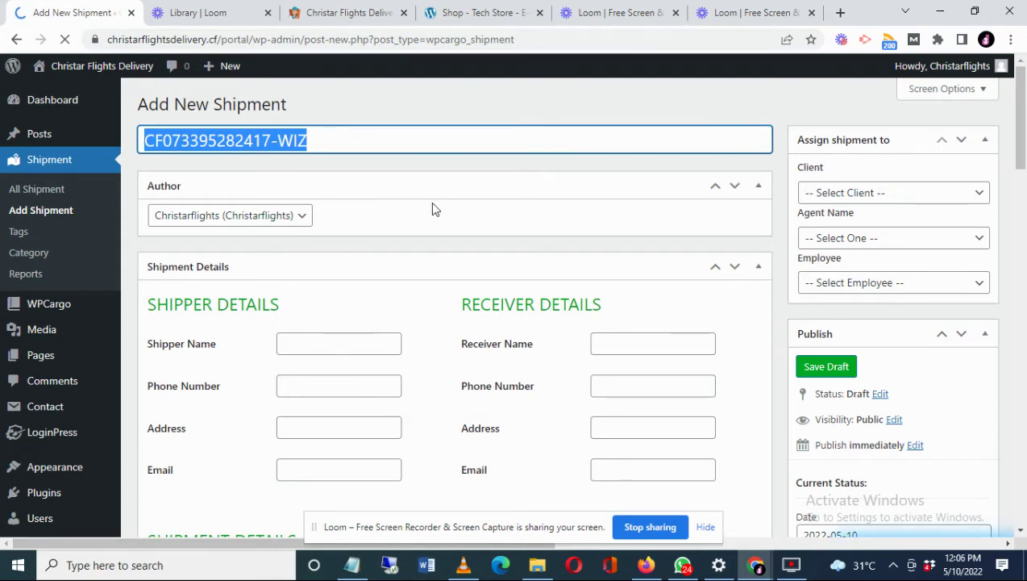
- Fill in the shipper's name, phone number, address and e-mail under Shipper Details
left_click(326, 344)
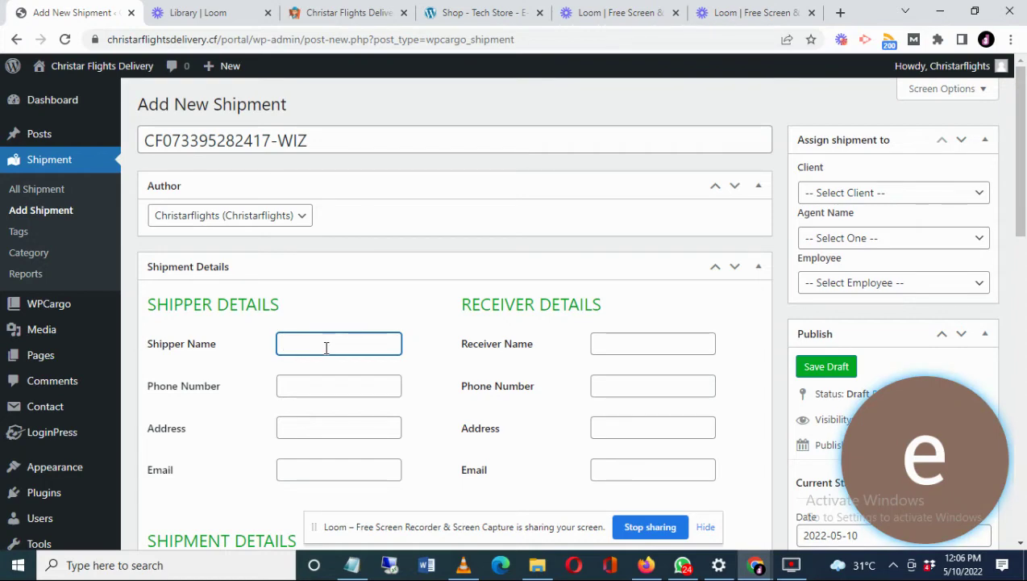
type("John Doe")
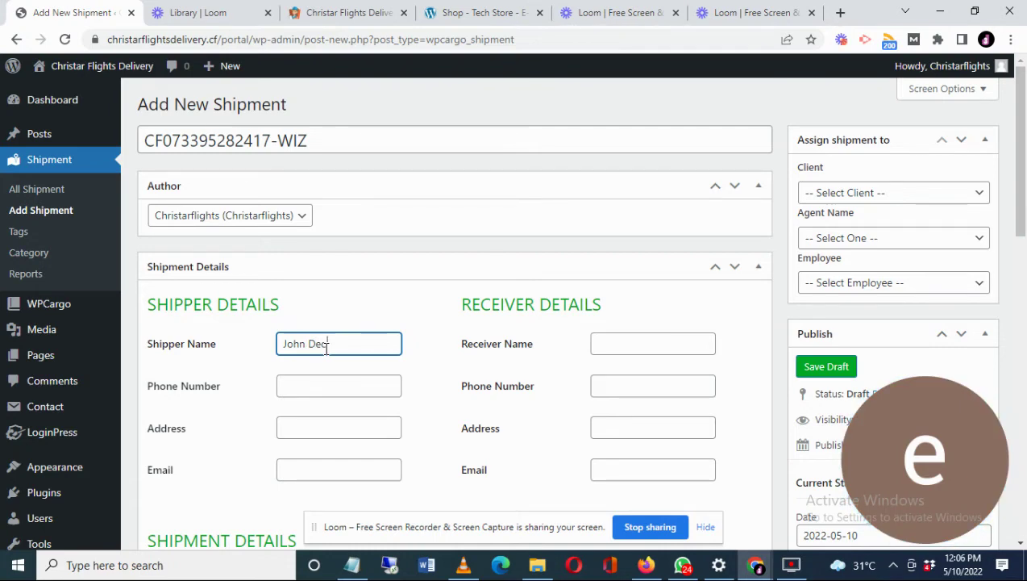
left_click(318, 386)
type("098765")
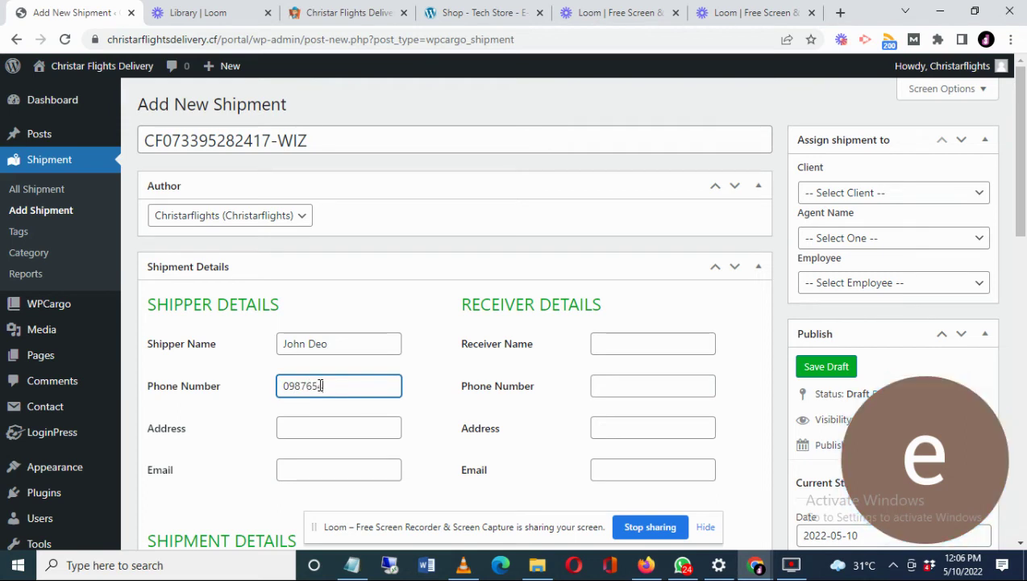
type("4321")
left_click(300, 428)
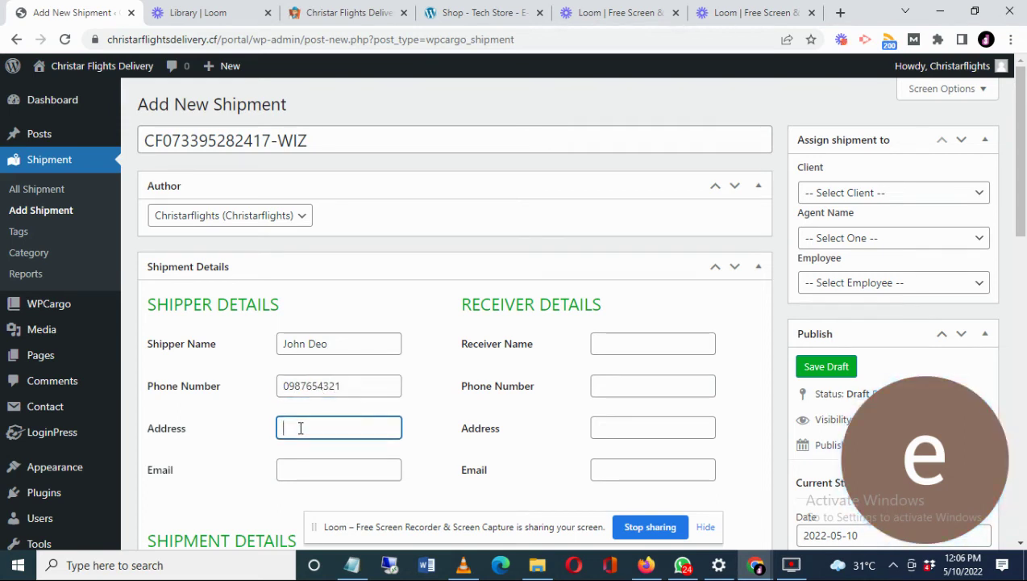
type("block a, ")
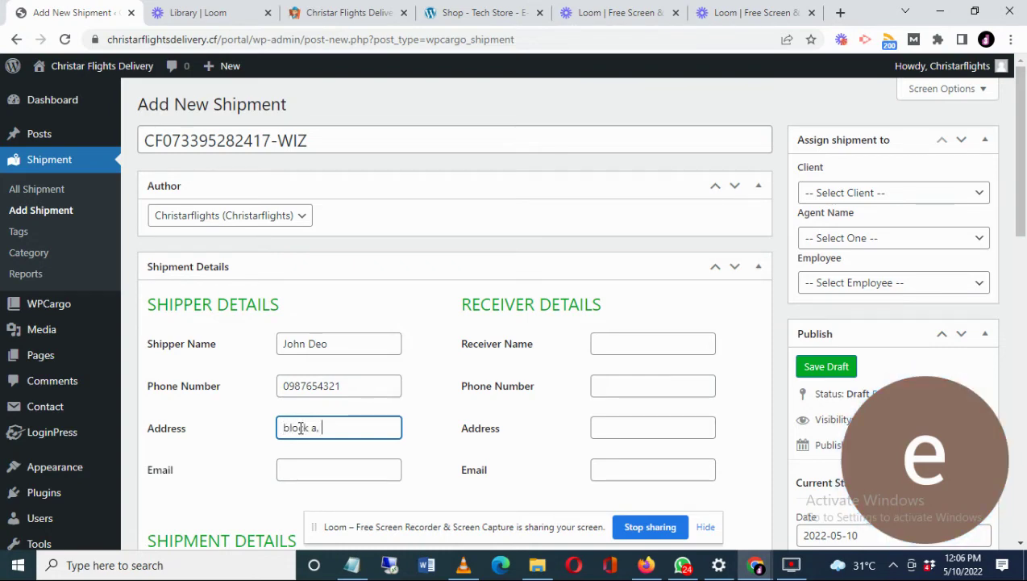
type("vi")
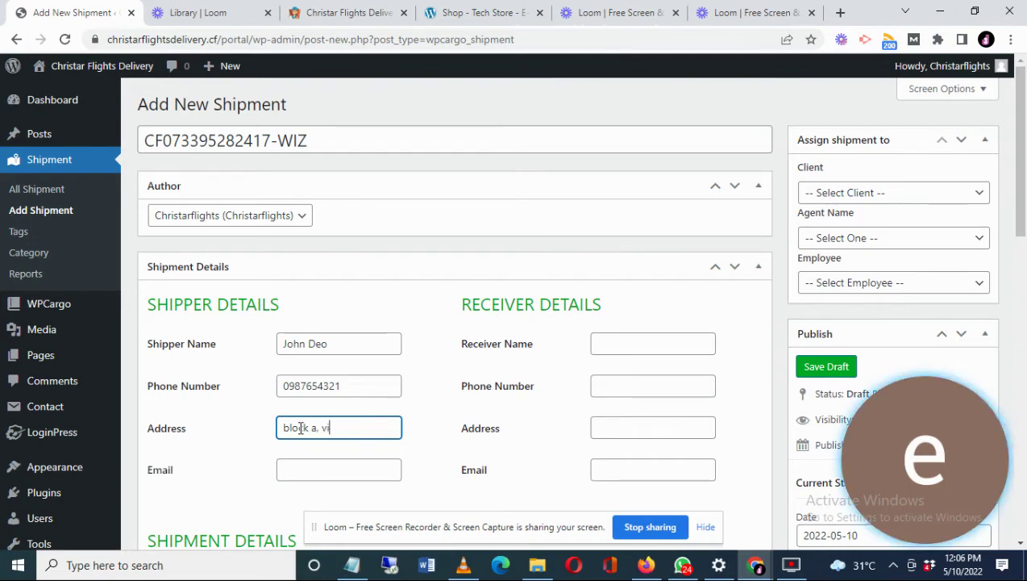
type("lla view")
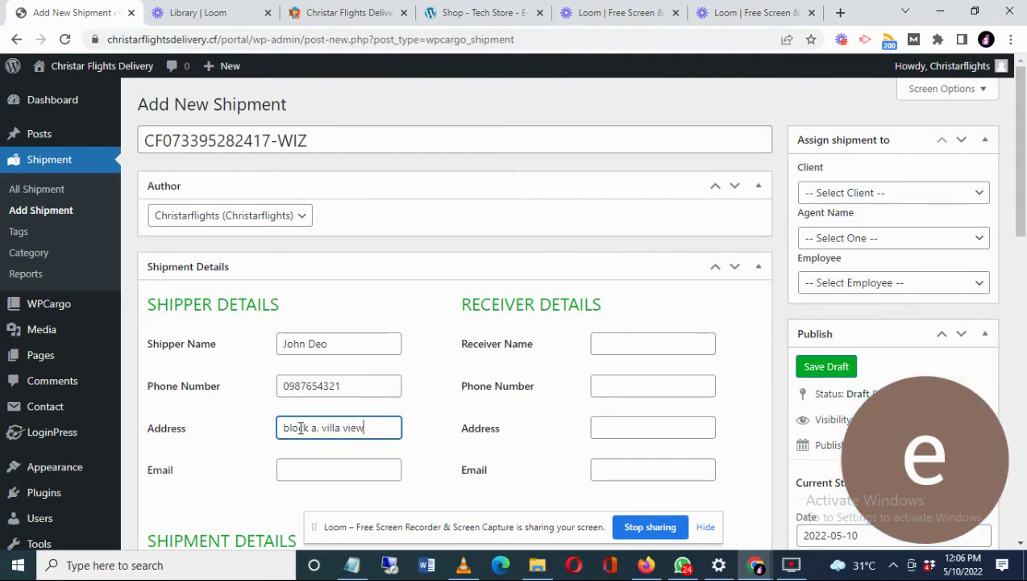
type(", USA")
left_click(296, 468)
type("john")
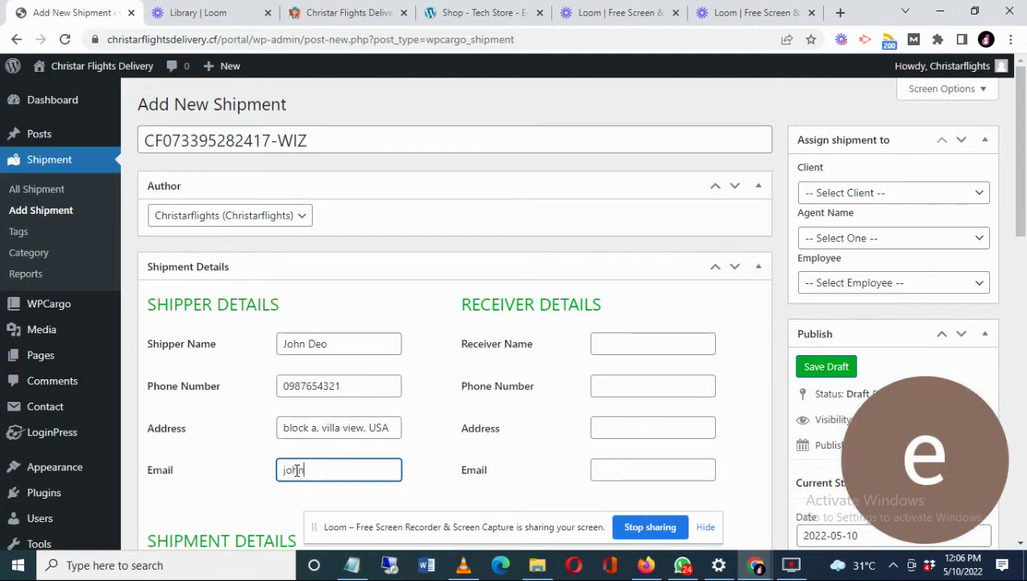
type("doe@mail.com")
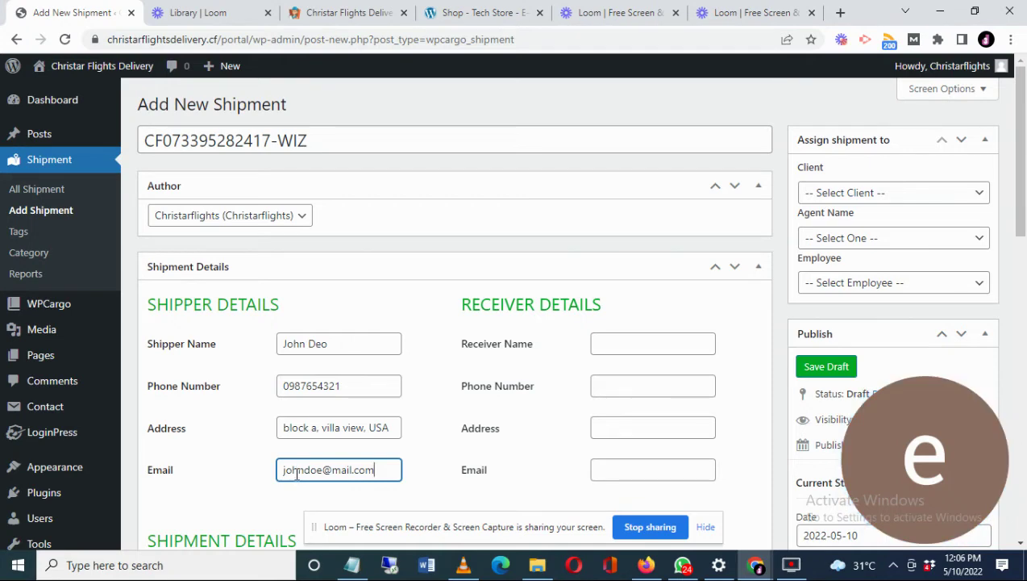
left_click(632, 347)
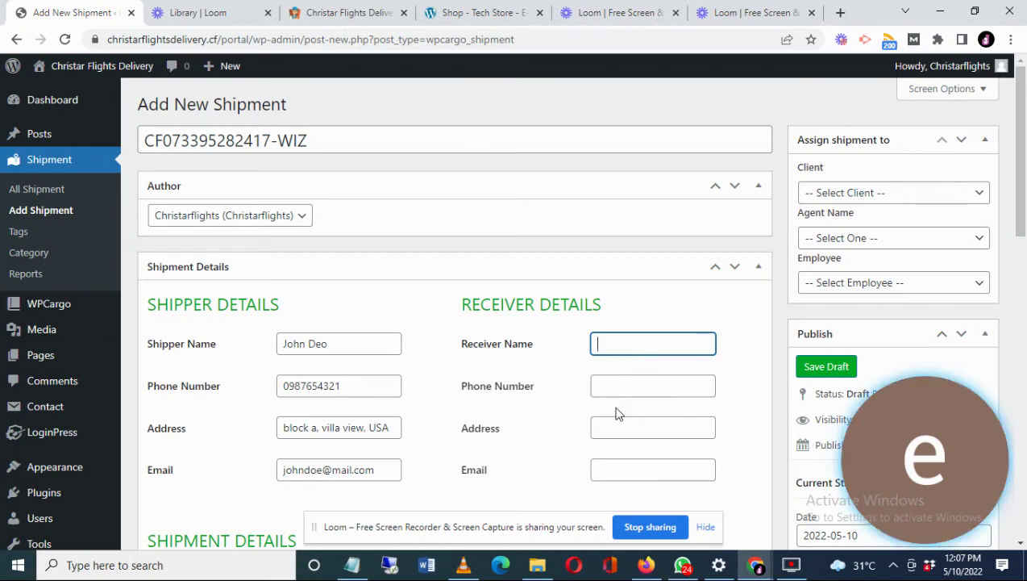
- Enter the receiver's name and paste the receiver's e-mail copied from the notes
left_click(351, 565)
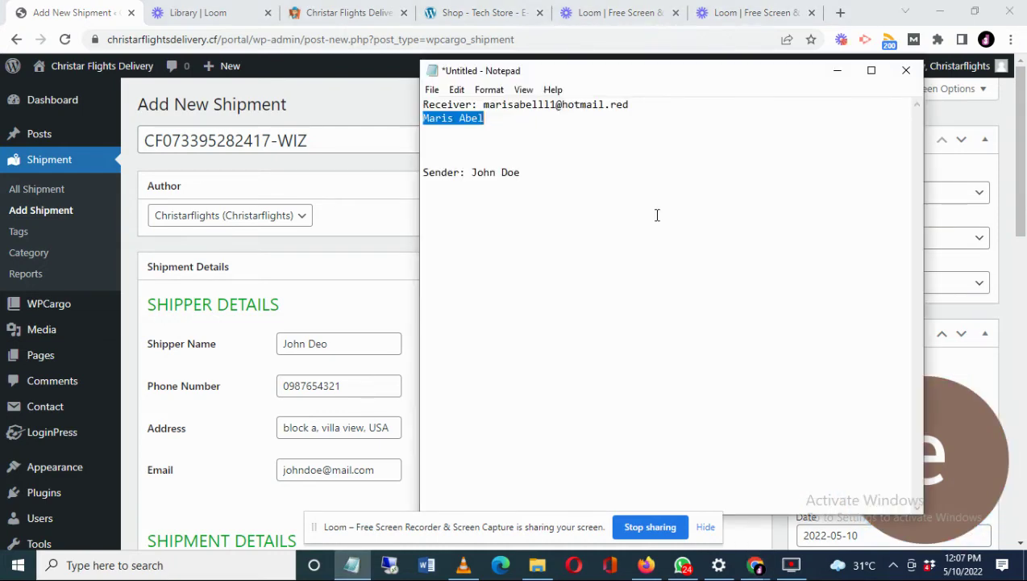
right_click(467, 129)
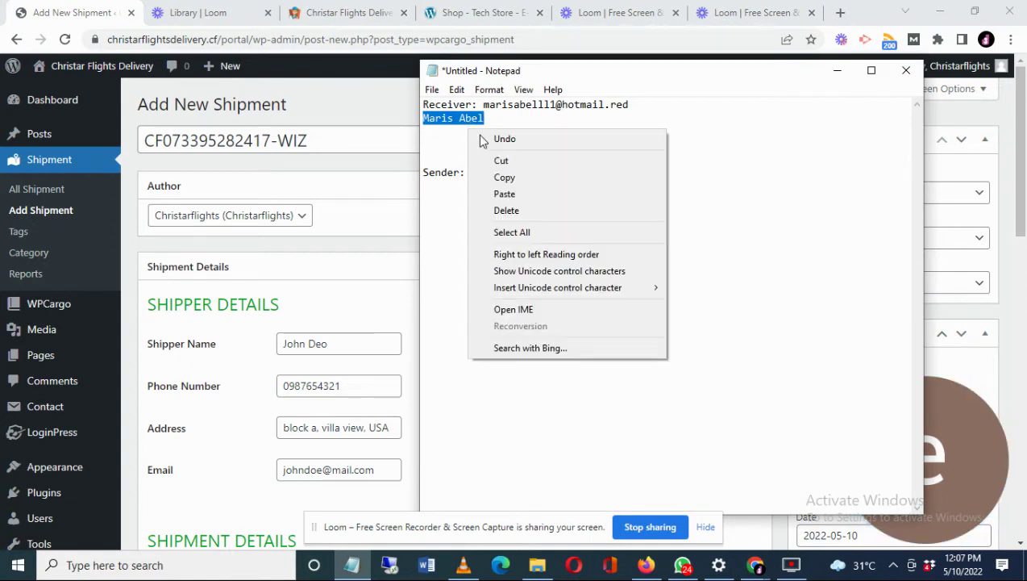
left_click(521, 179)
left_click(380, 307)
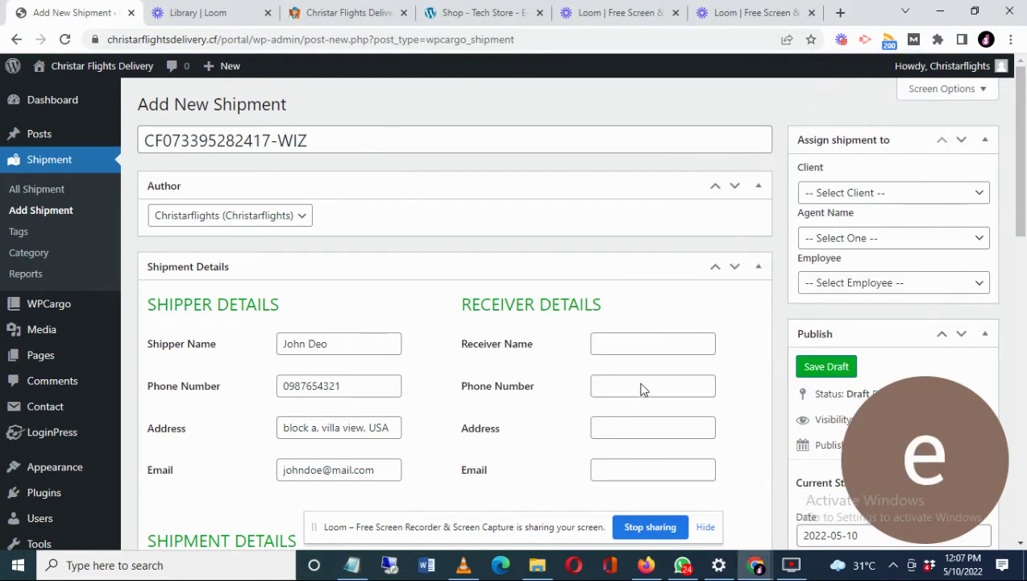
left_click(625, 348)
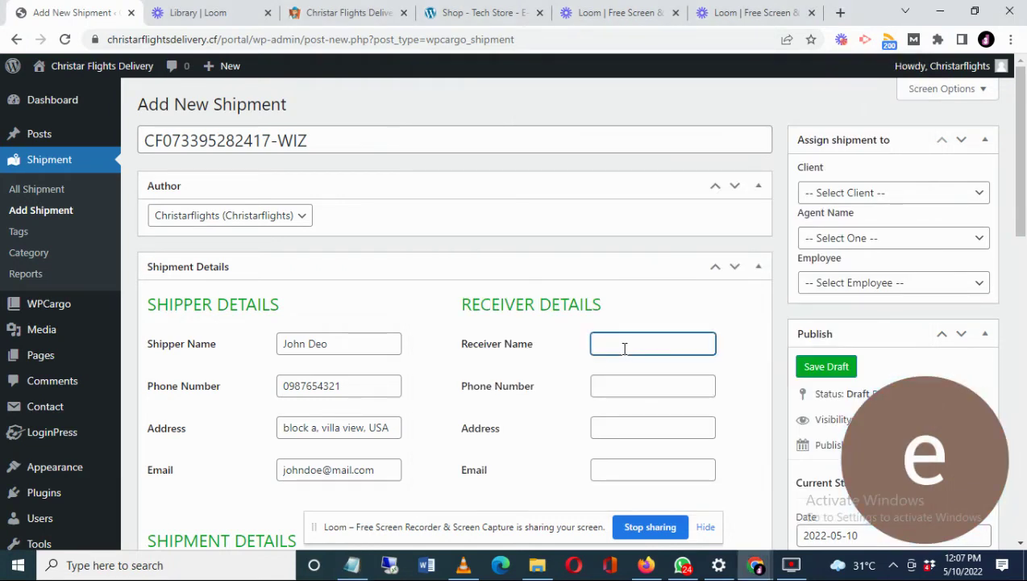
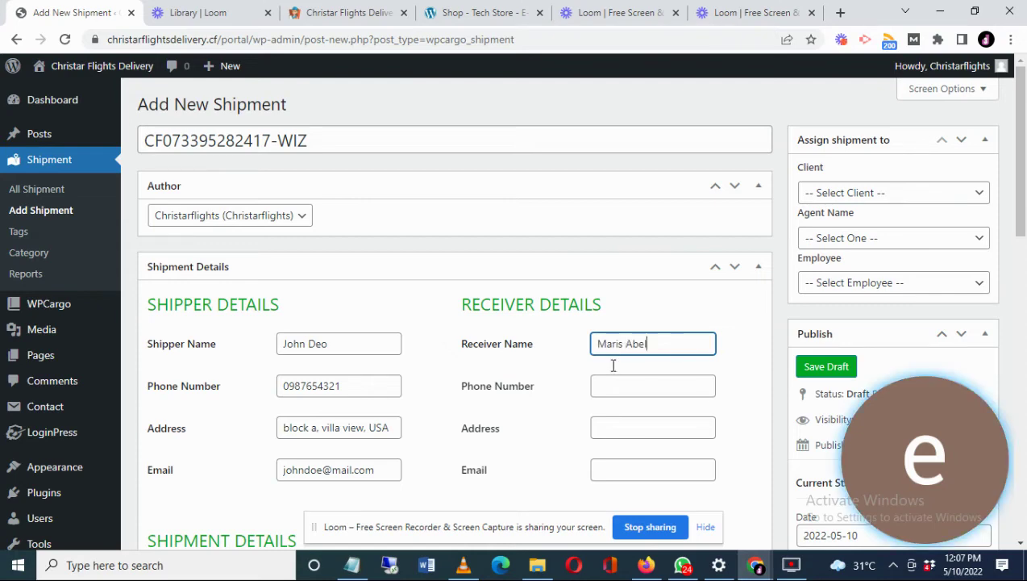
key("alt+Tab")
double_click(531, 106)
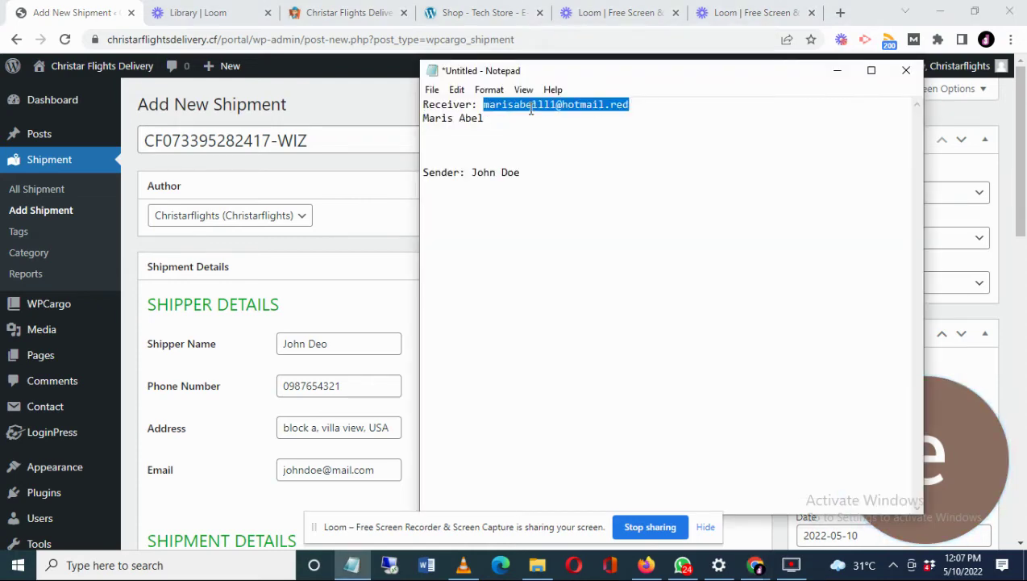
key("alt+Tab")
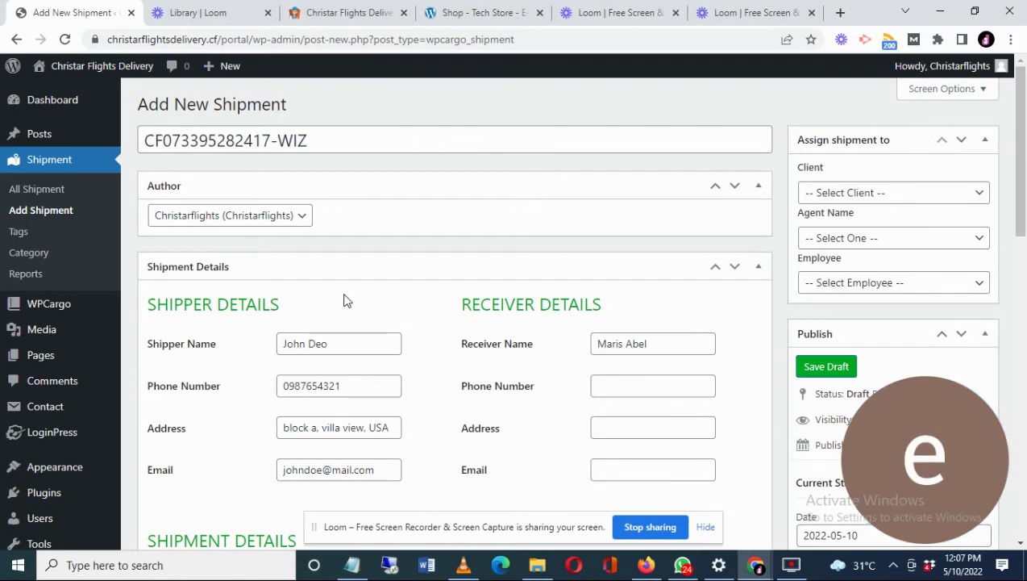
left_click(633, 468)
key("ctrl+v")
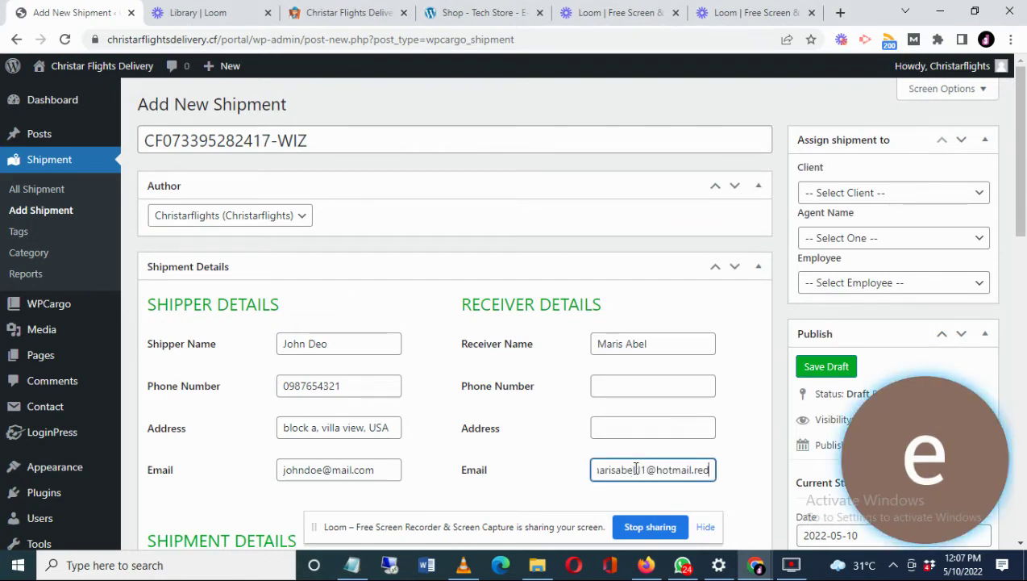
- Enter the receiver's phone number and address, correcting typos in the address
left_click(620, 385)
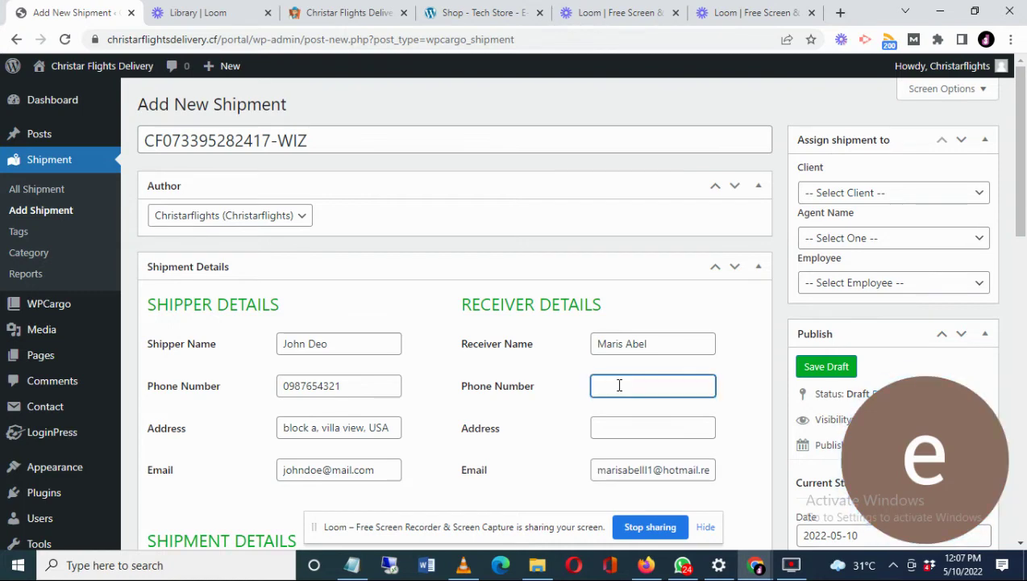
type("12345")
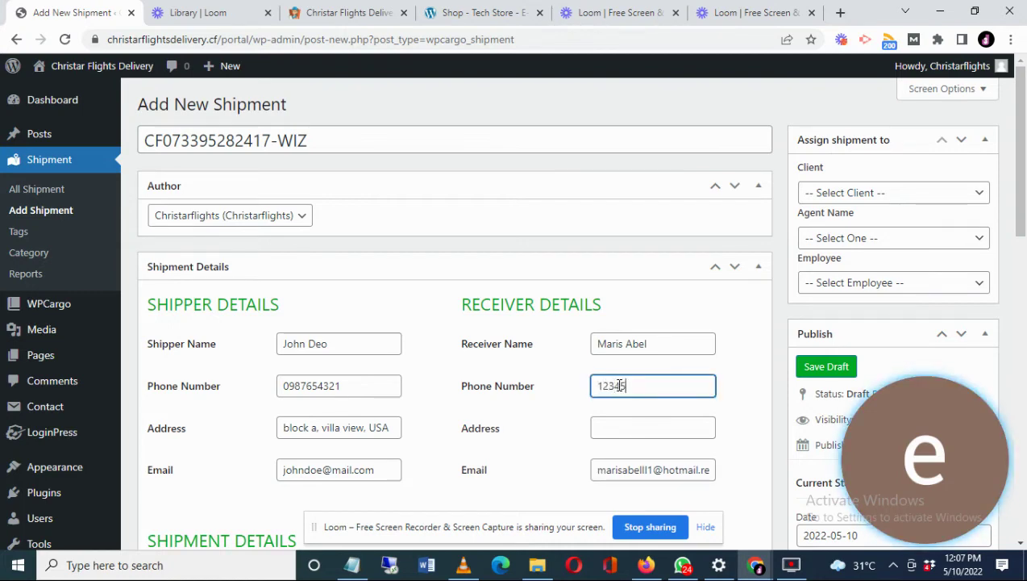
type("67890")
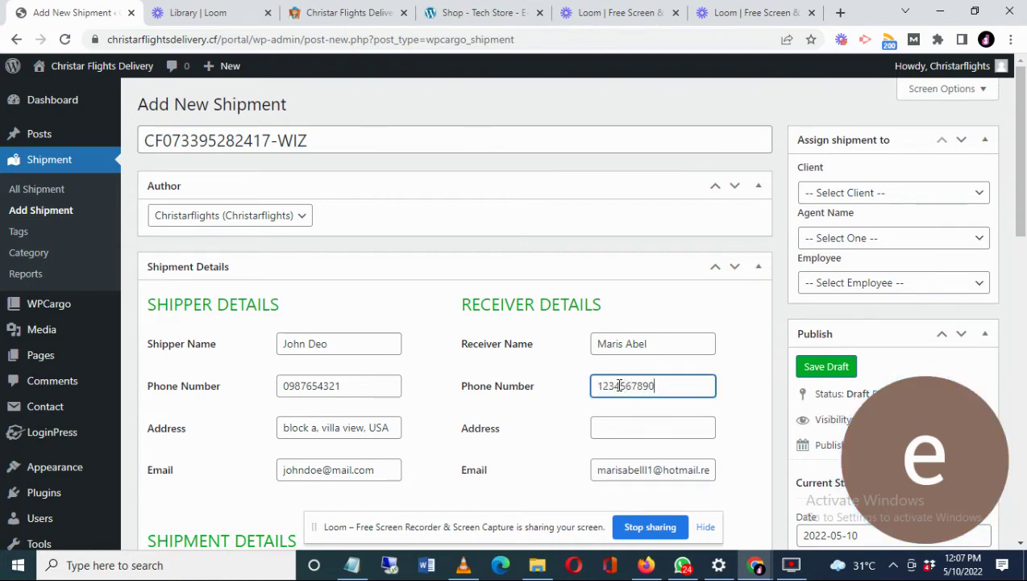
left_click(631, 430)
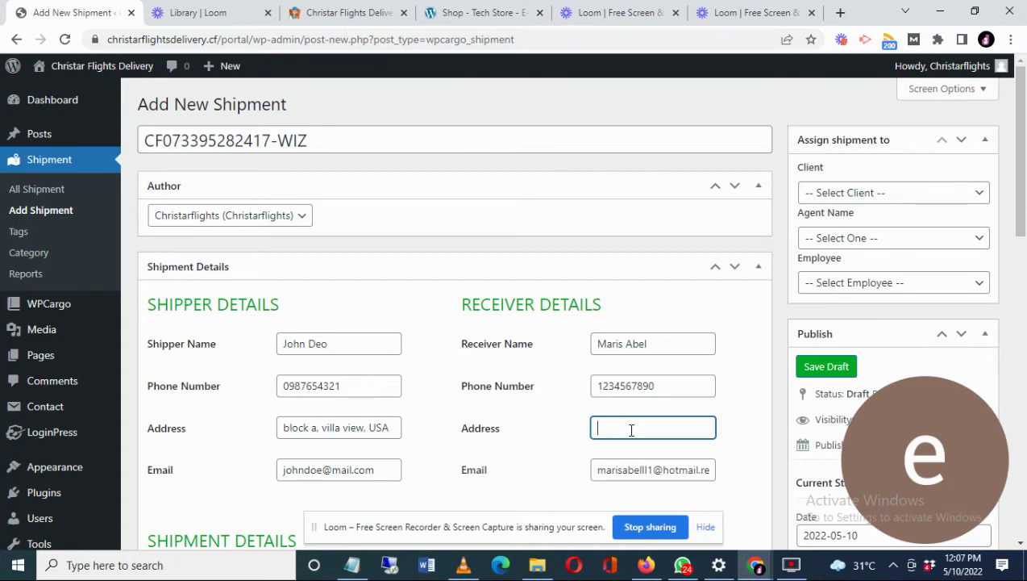
type("illi")
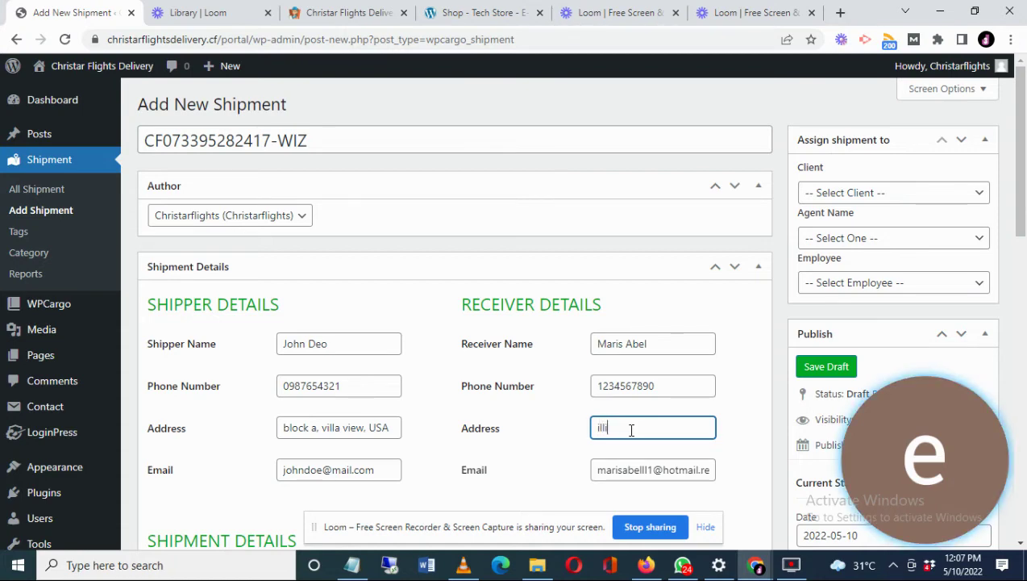
type("no")
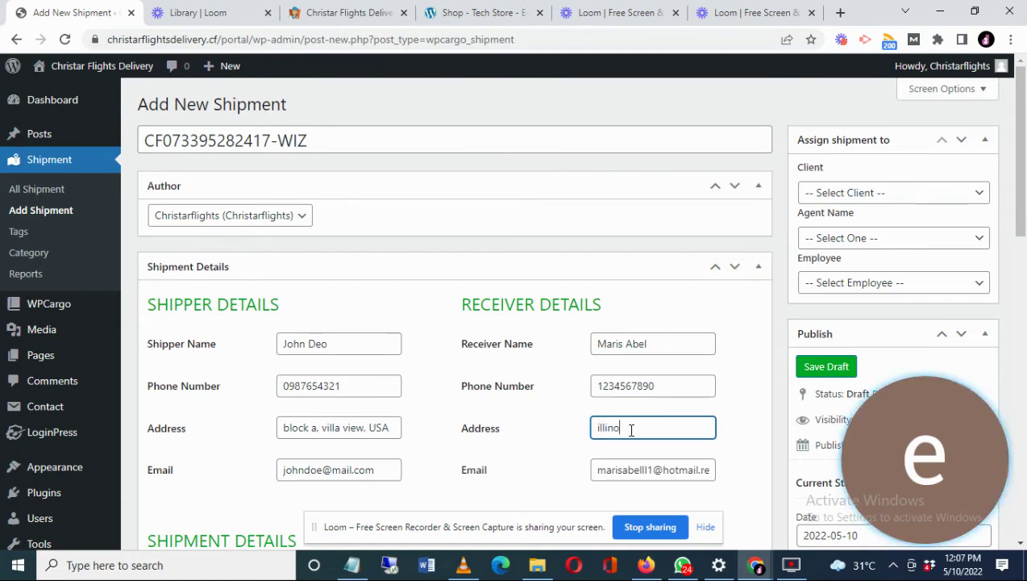
key("BackSpace")
key("BackSpace")
key("BackSpace")
key("BackSpace")
key("BackSpace")
key("BackSpace")
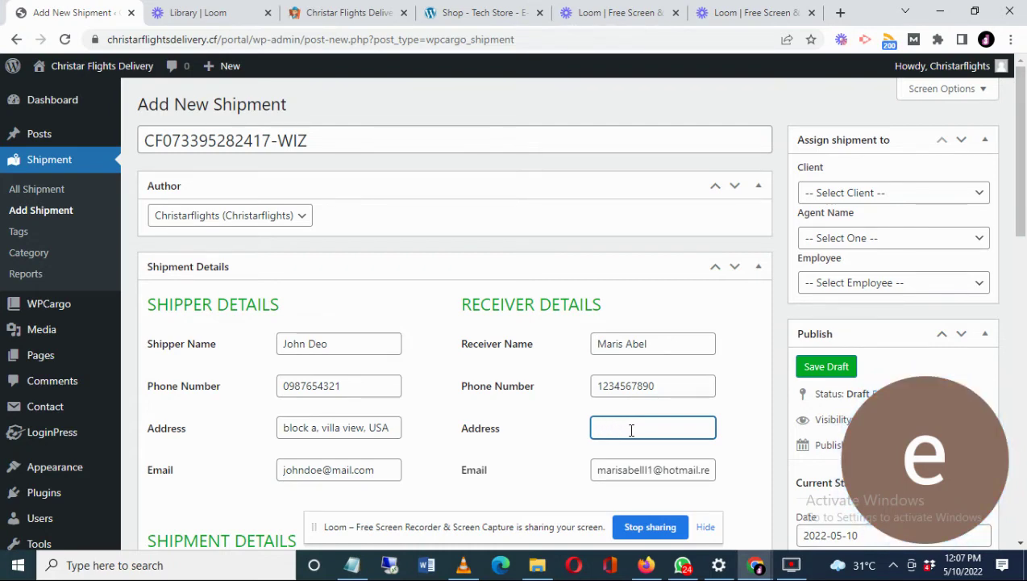
type("New york")
key("Left")
key("Left")
key("Left")
key("BackSpace")
type("Y")
- Pick the receiver as Client, Agent One as Agent Name and Employee One as Employee
left_click(903, 200)
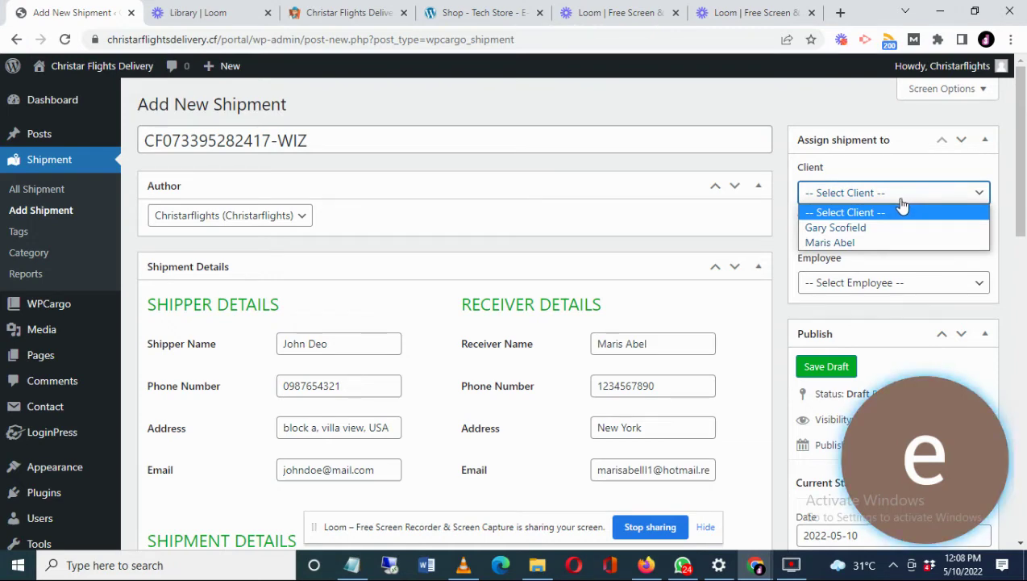
left_click(825, 243)
triple_click(627, 344)
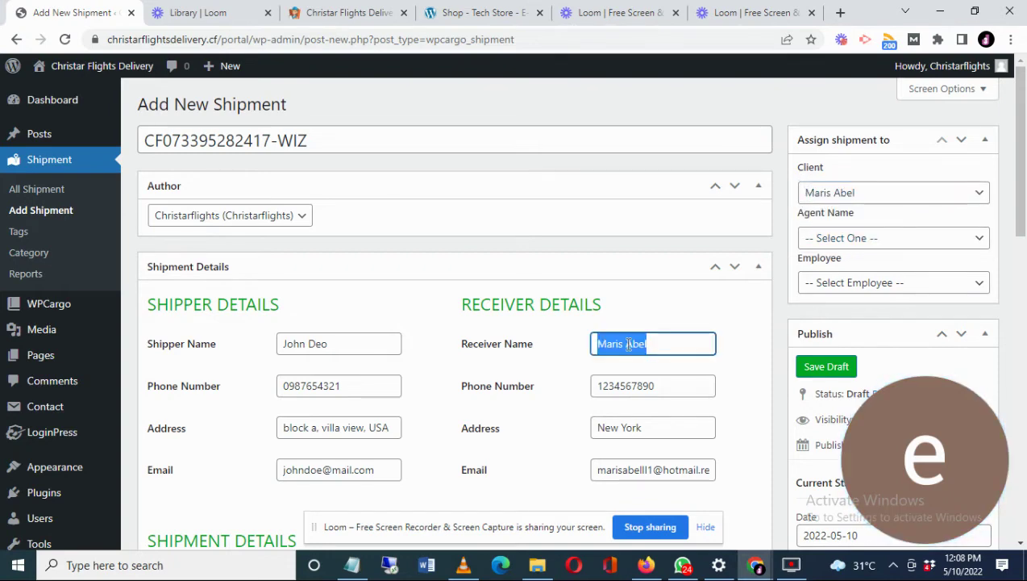
left_click(871, 242)
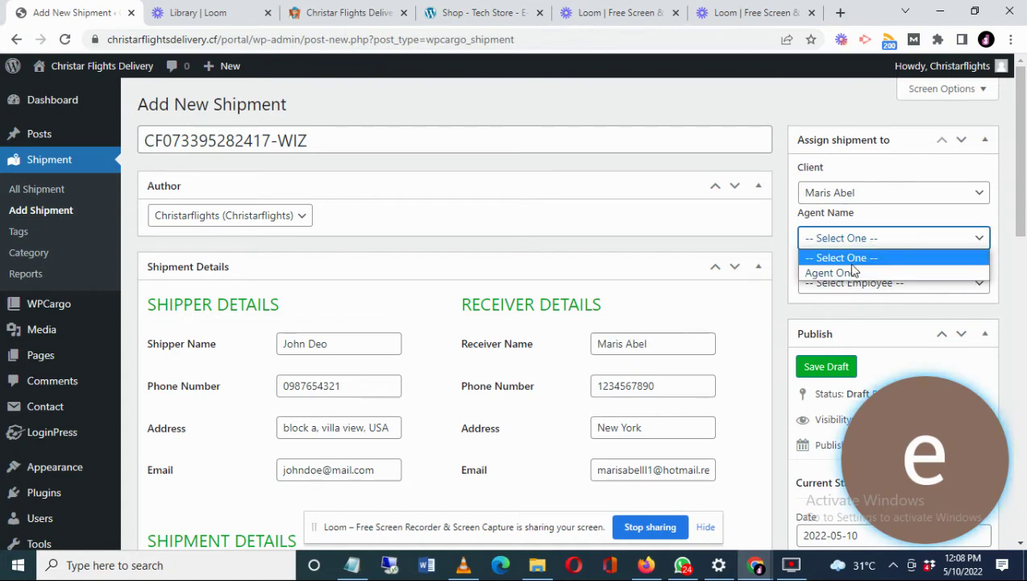
left_click(853, 273)
left_click(838, 284)
left_click(844, 318)
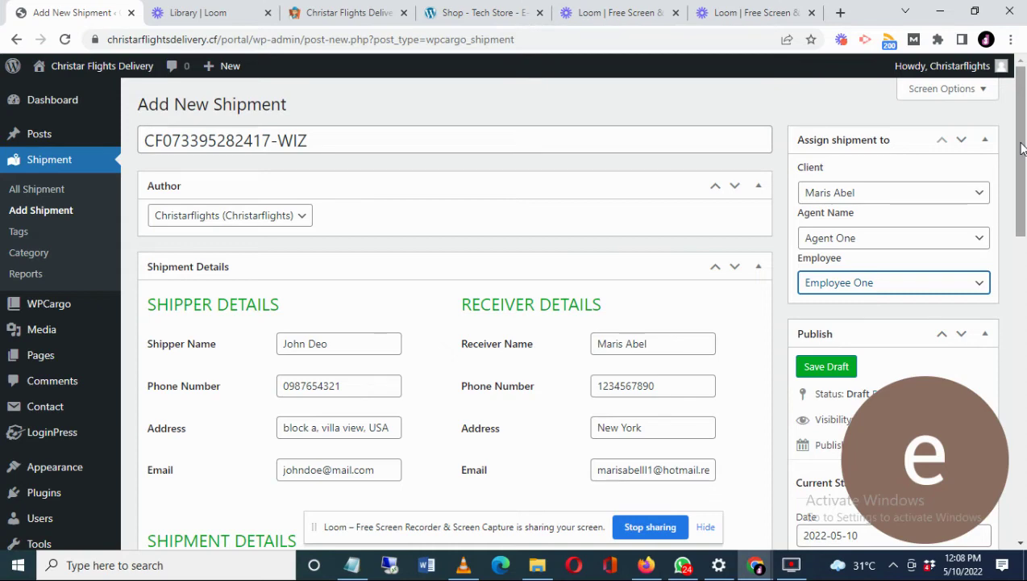
- Set type Air Freight, weight 26, courier Christar Flights and mode Air Freight
left_click_drag(1022, 147, 906, 266)
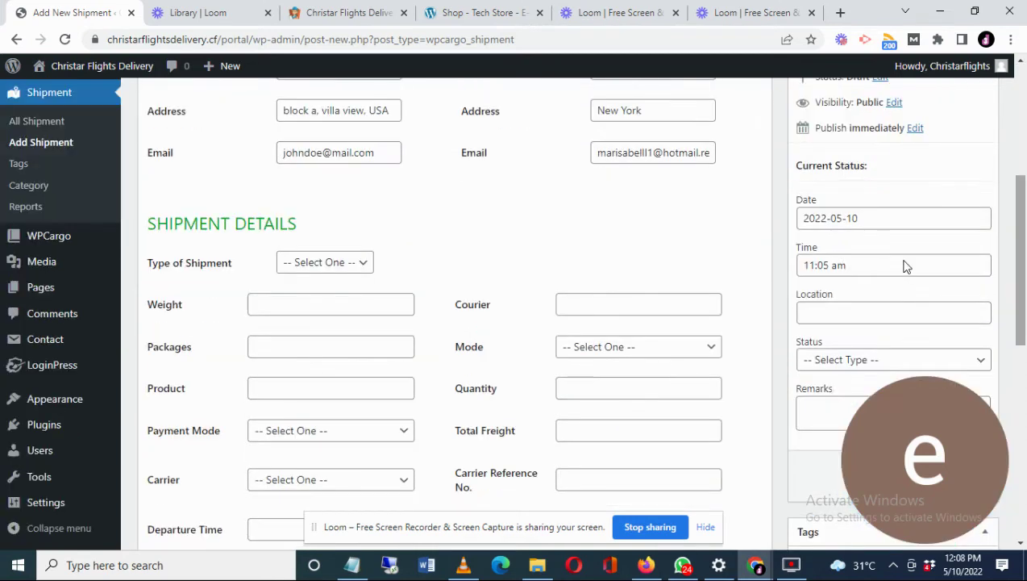
left_click(324, 262)
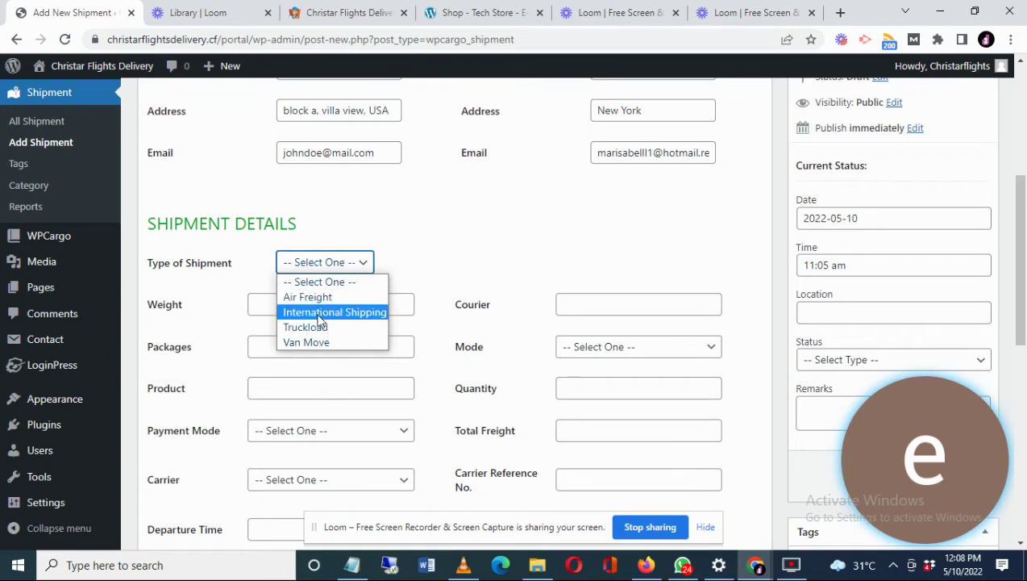
left_click(308, 298)
left_click(312, 305)
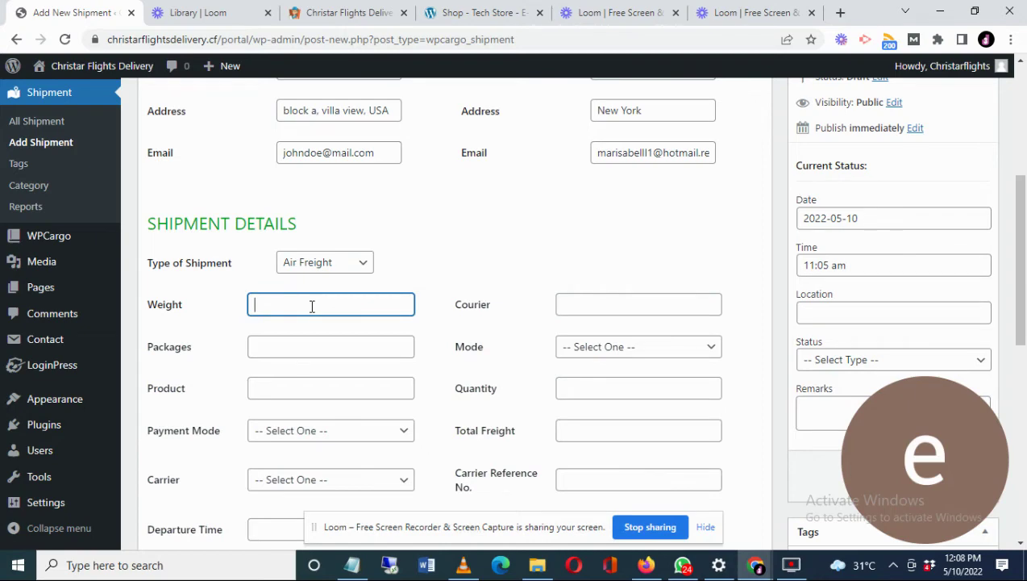
type("26")
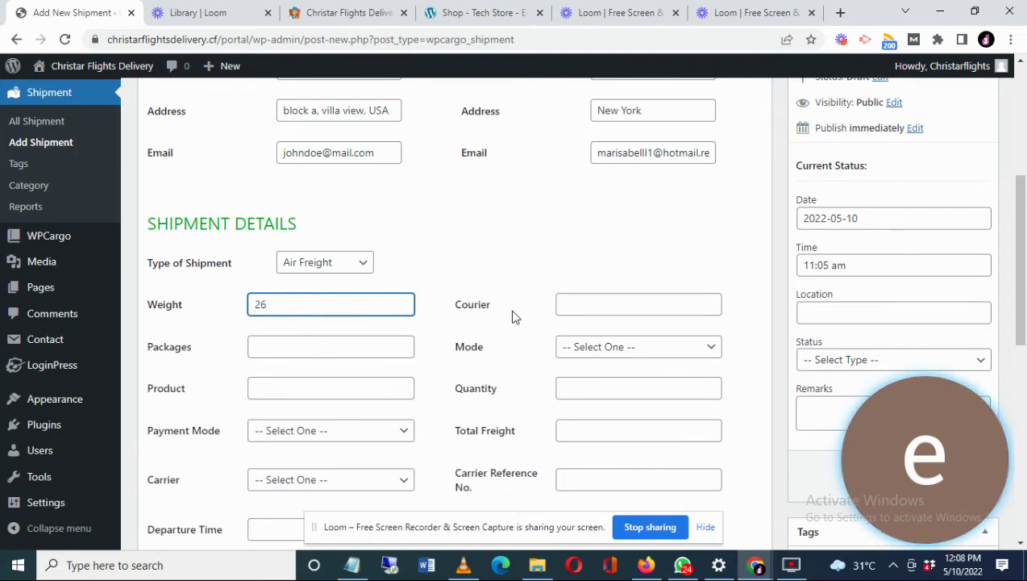
left_click(594, 304)
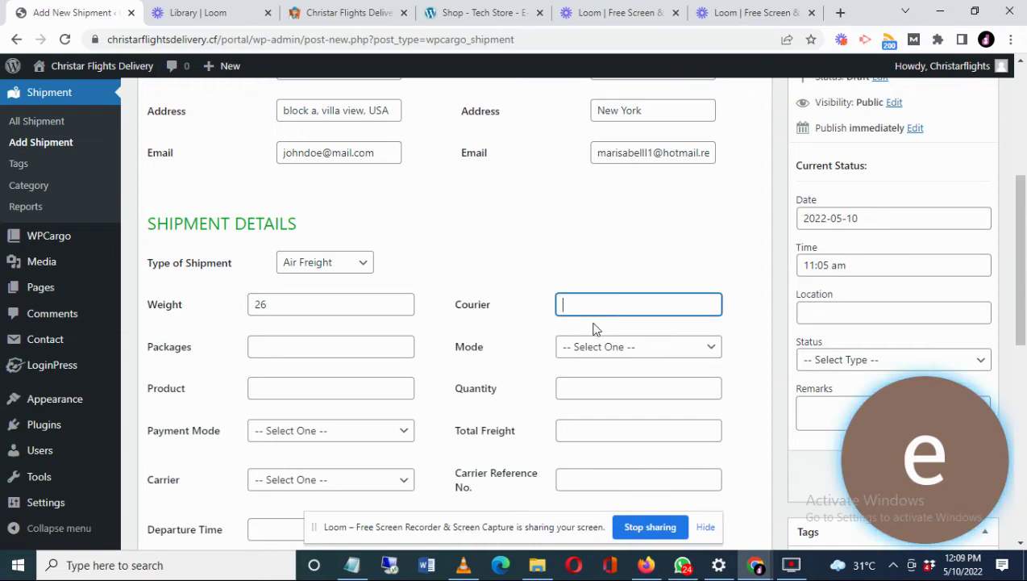
type("Christar Flights")
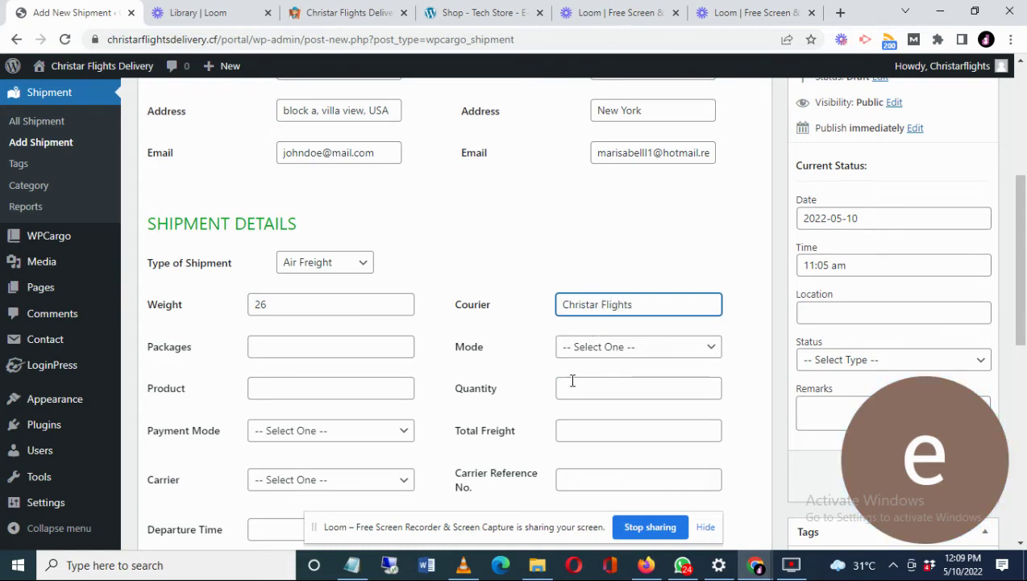
left_click(597, 346)
left_click(584, 408)
- Enter packages Box, product Wears and quantity 2 in Shipment Details
left_click(278, 347)
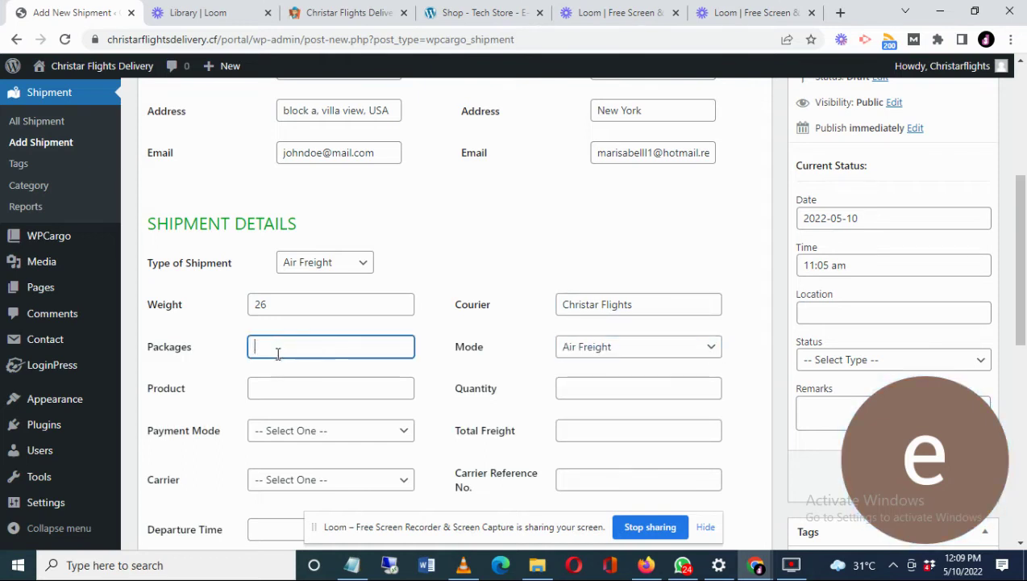
type("Bo")
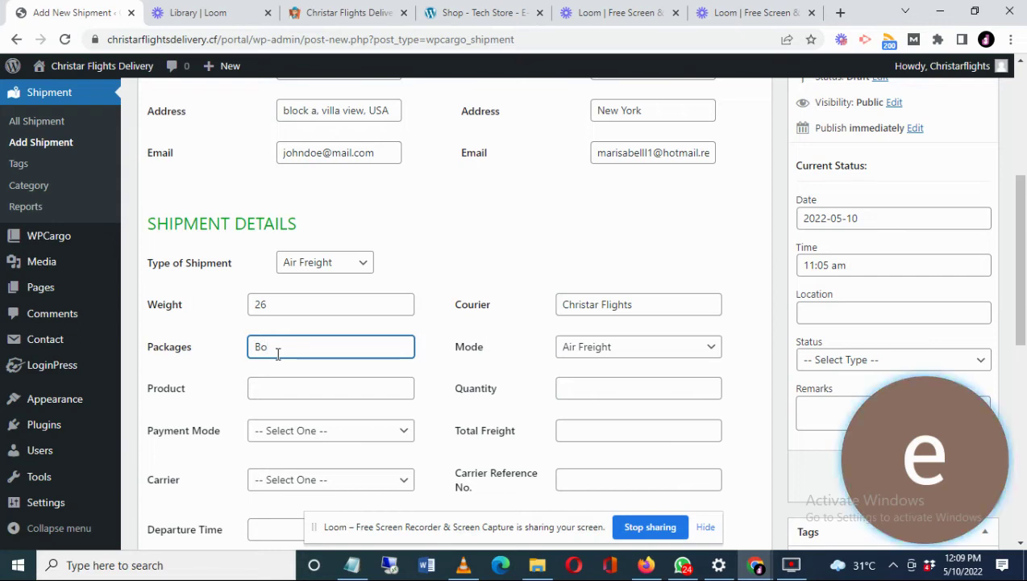
type("x")
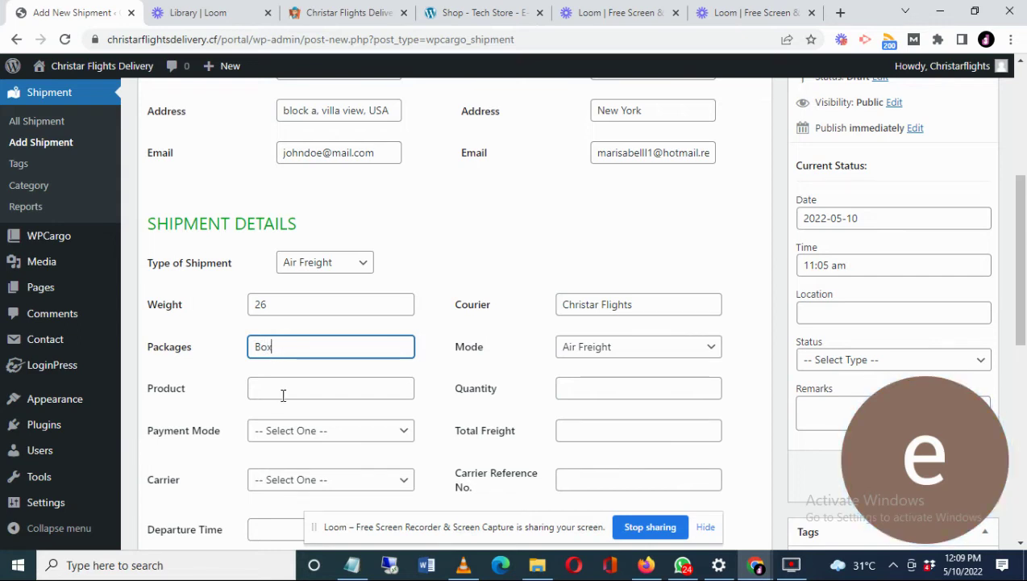
left_click(288, 390)
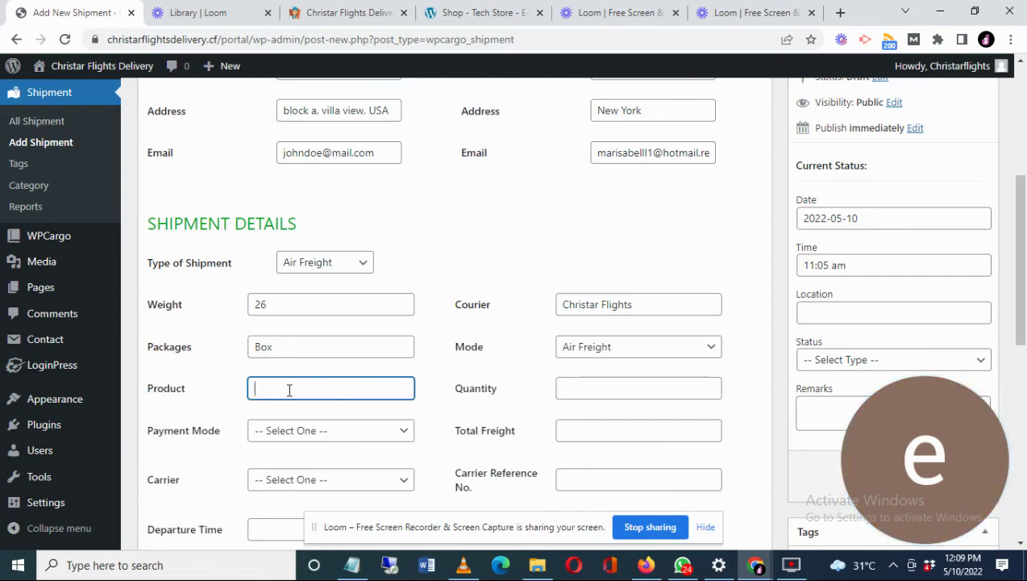
type("Wears")
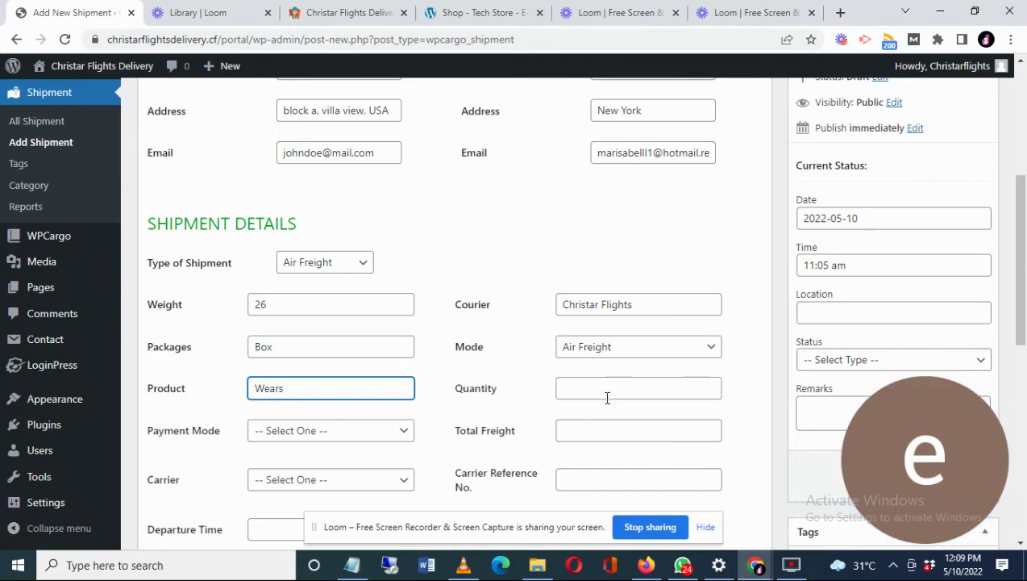
left_click(612, 392)
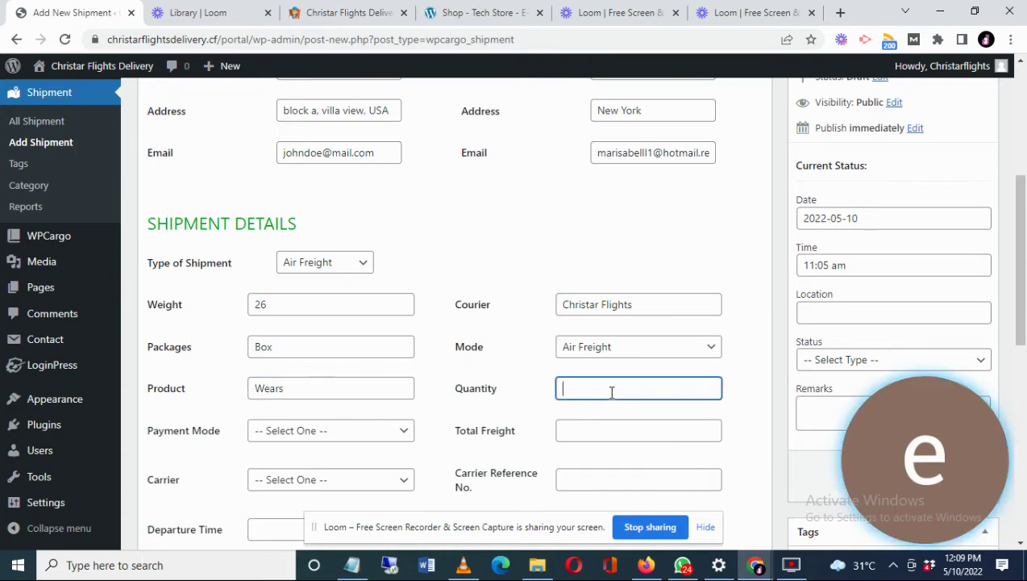
type("2")
left_click(284, 443)
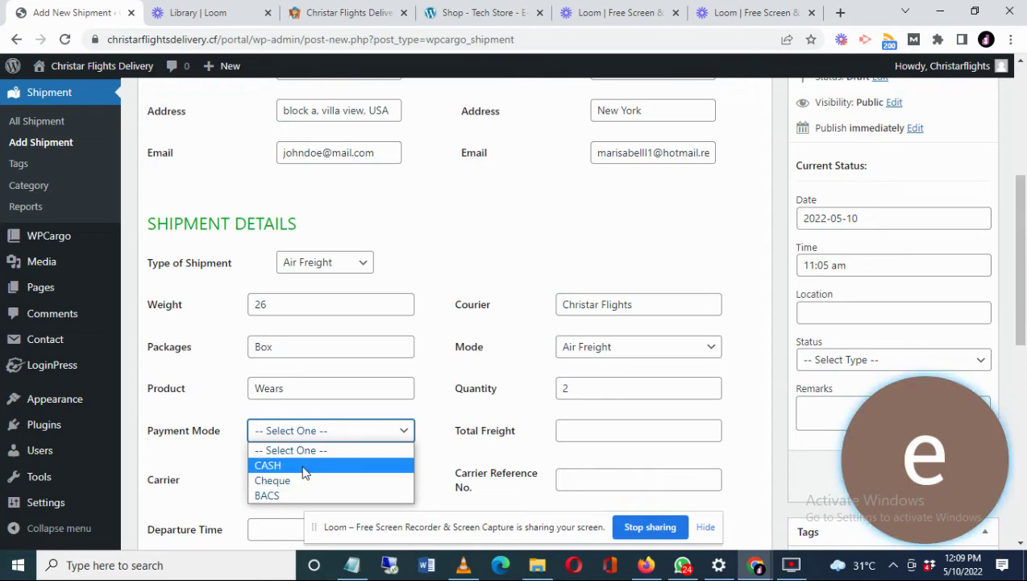
- Set the payment mode to CASH and the total freight to 1
left_click(305, 472)
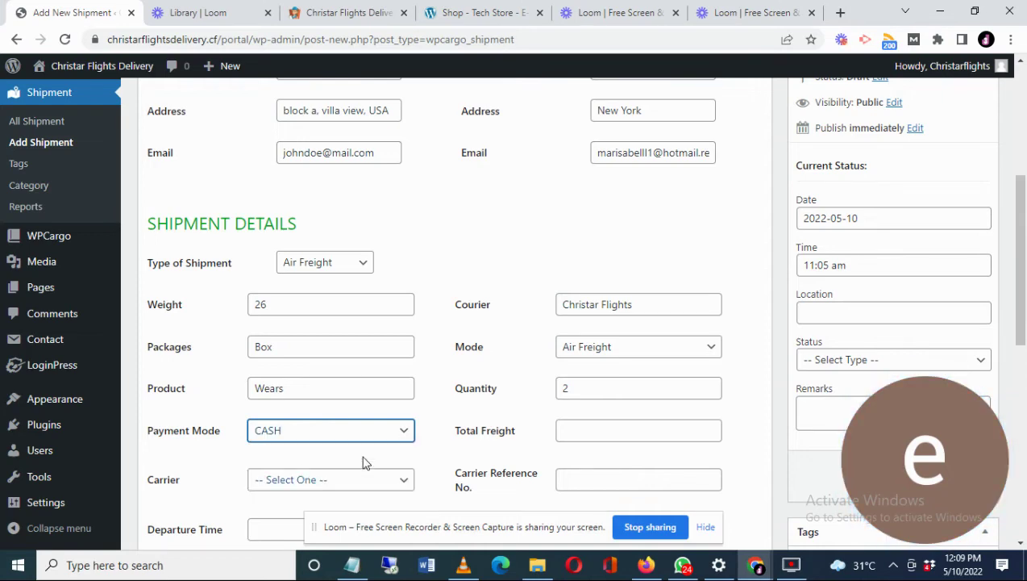
left_click(581, 434)
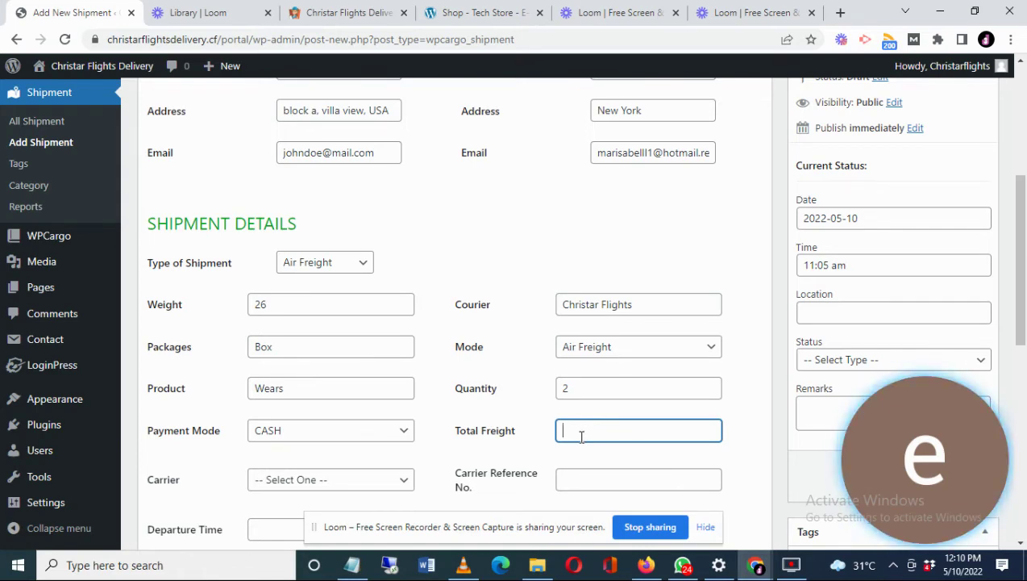
type("1")
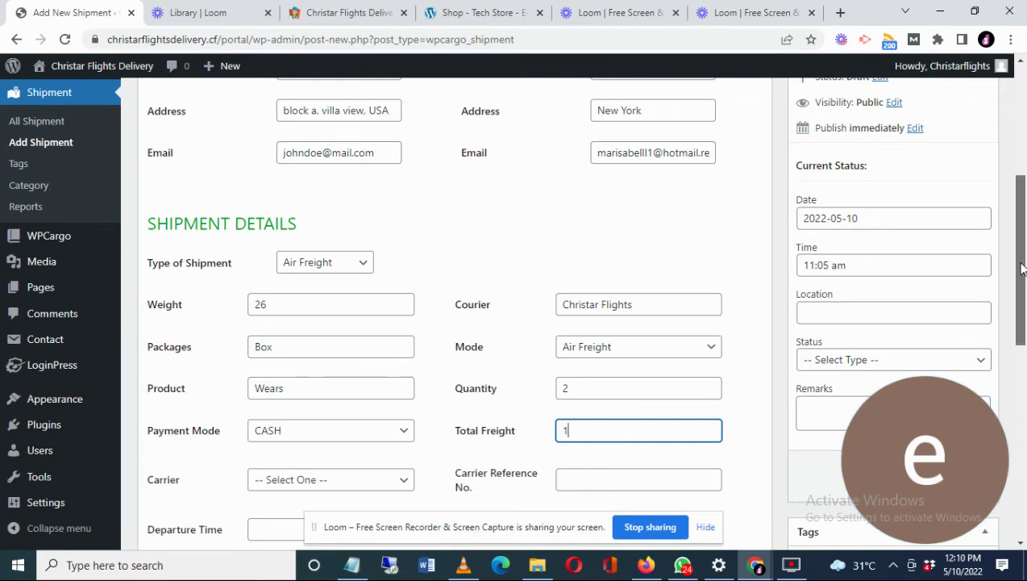
- Start the carrier reference number as 0011/0510/, dismissing the low battery warning
left_click_drag(1022, 268, 1022, 324)
left_click(603, 316)
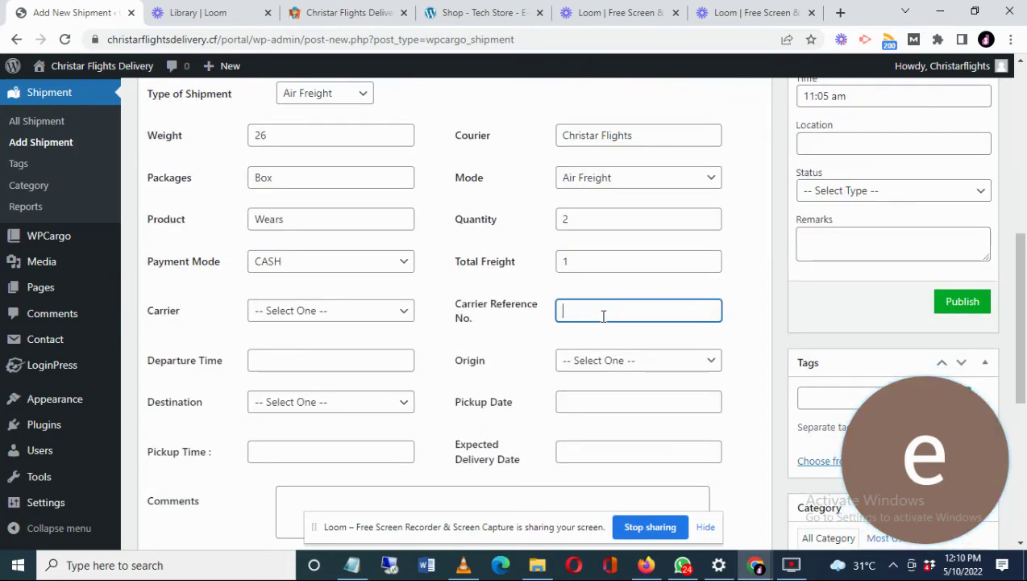
type("0011/")
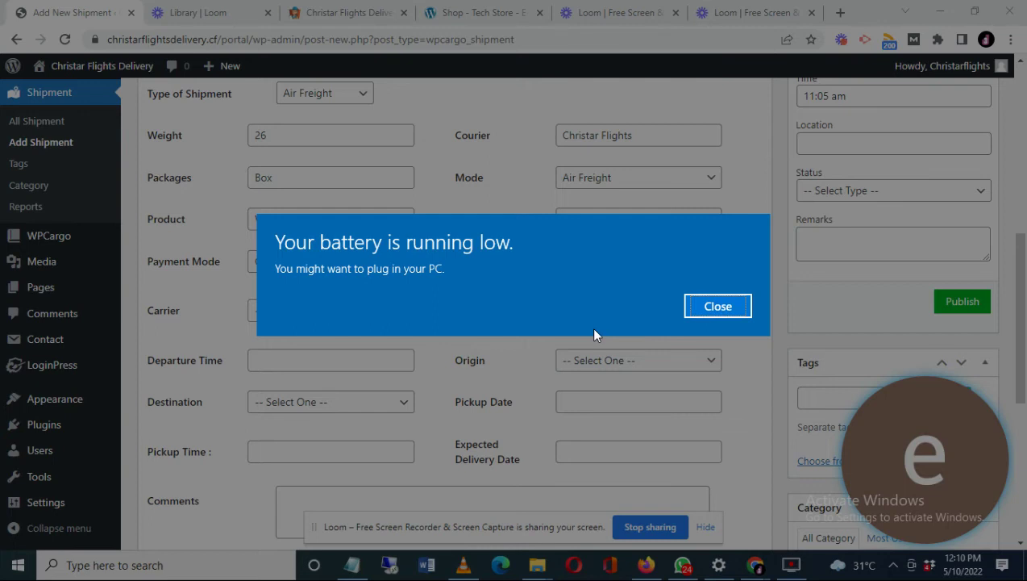
left_click(595, 335)
type("/0510/")
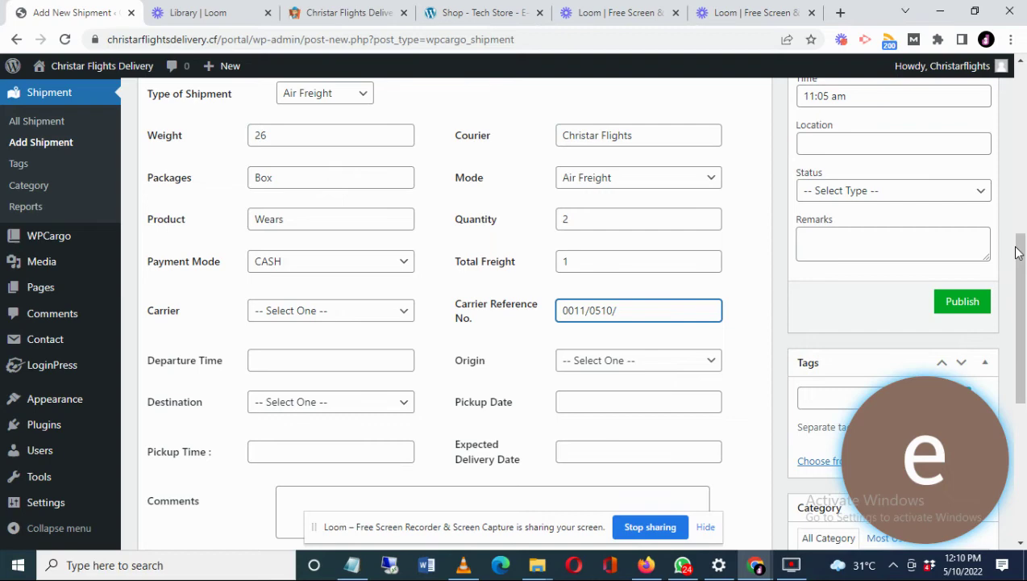
- Complete the carrier reference as 0011/0510/2417 and set the origin to United States
left_click_drag(1018, 252, 1017, 133)
scroll(761, 256, "down", 5)
type("2")
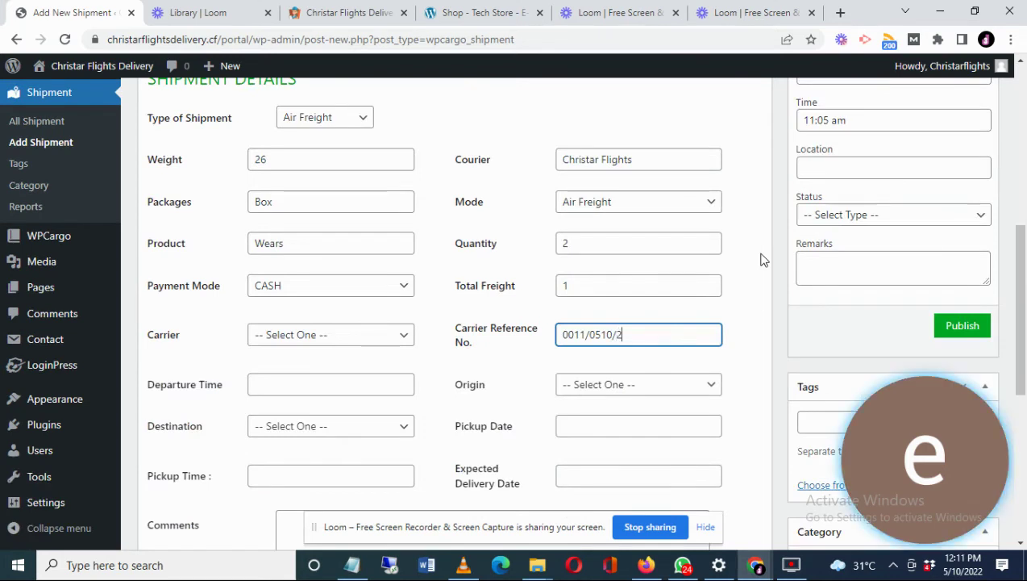
type("417")
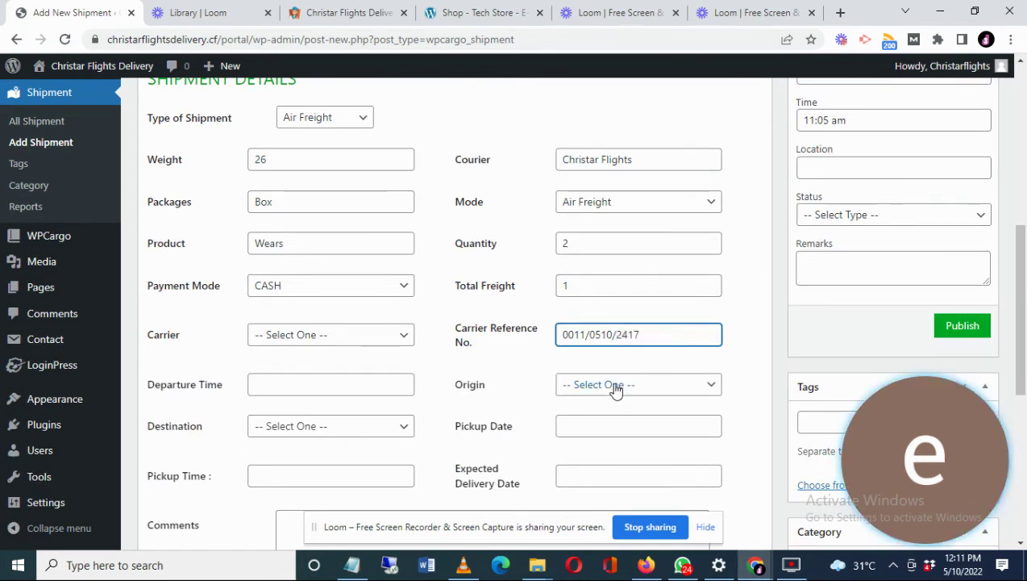
left_click(617, 389)
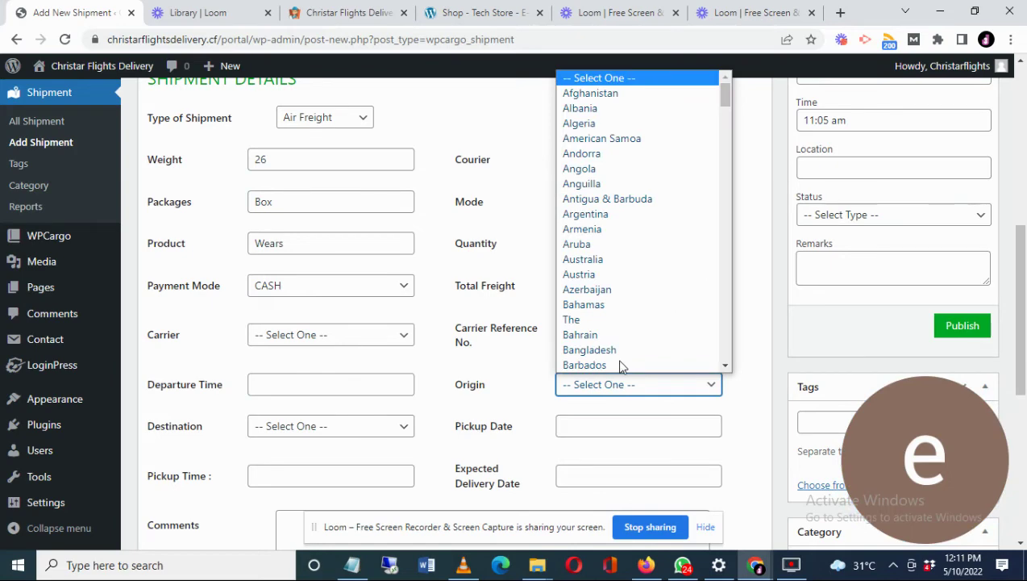
key("u")
scroll(643, 272, "down", 5)
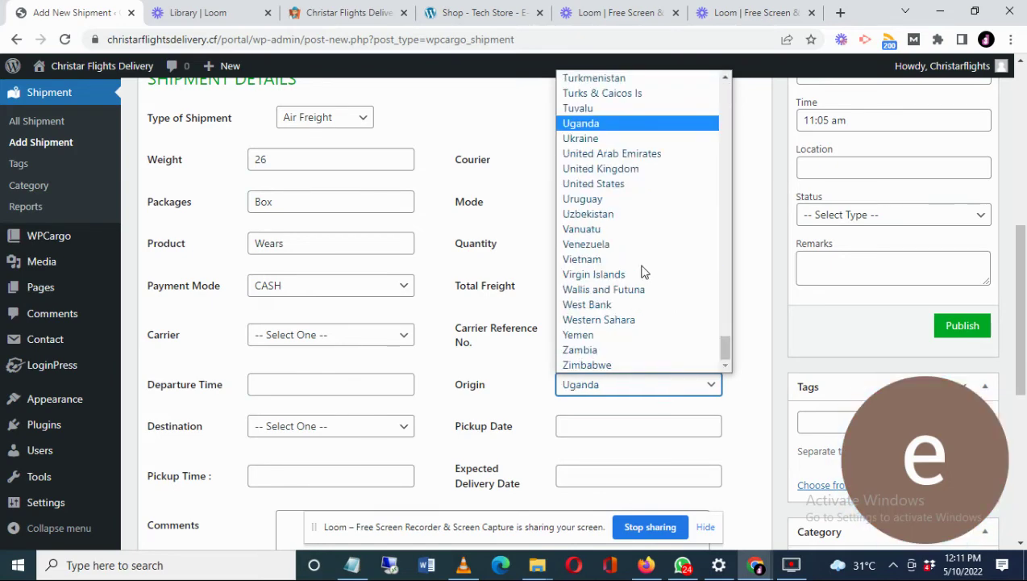
left_click(597, 184)
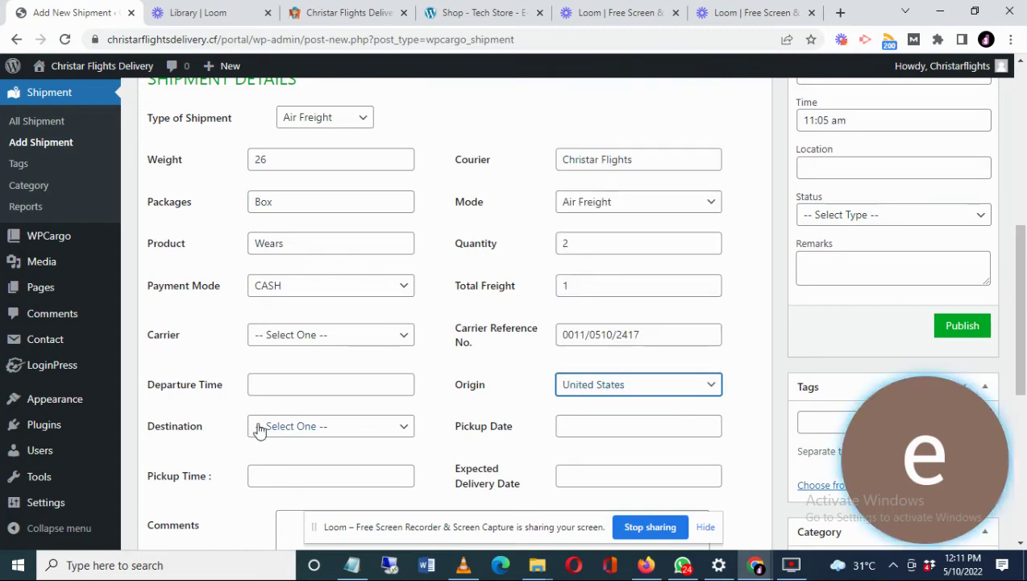
- Set the carrier to Christar Flights and the destination to United States
left_click(328, 339)
left_click(306, 414)
left_click(328, 342)
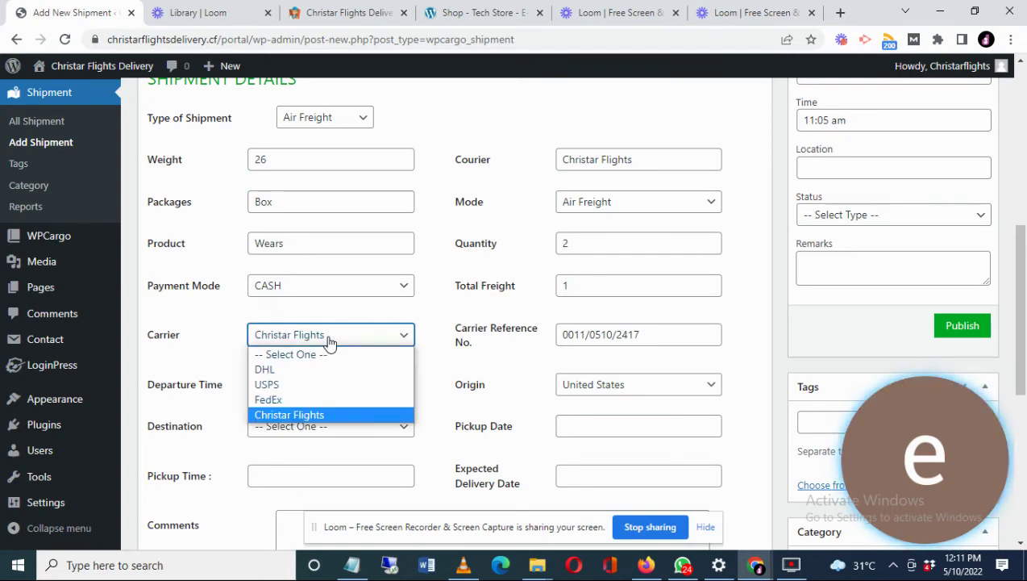
left_click(329, 343)
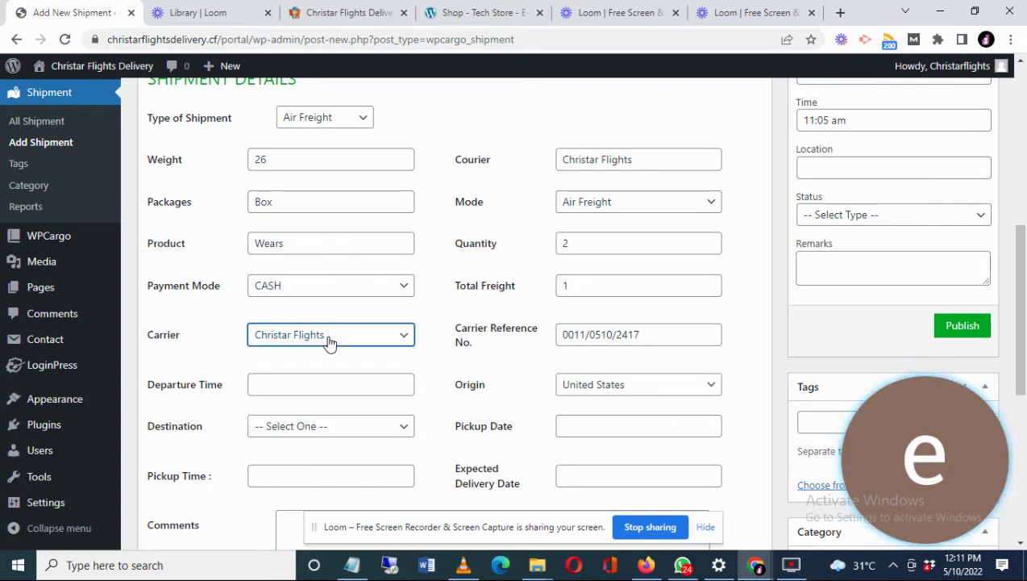
left_click(315, 428)
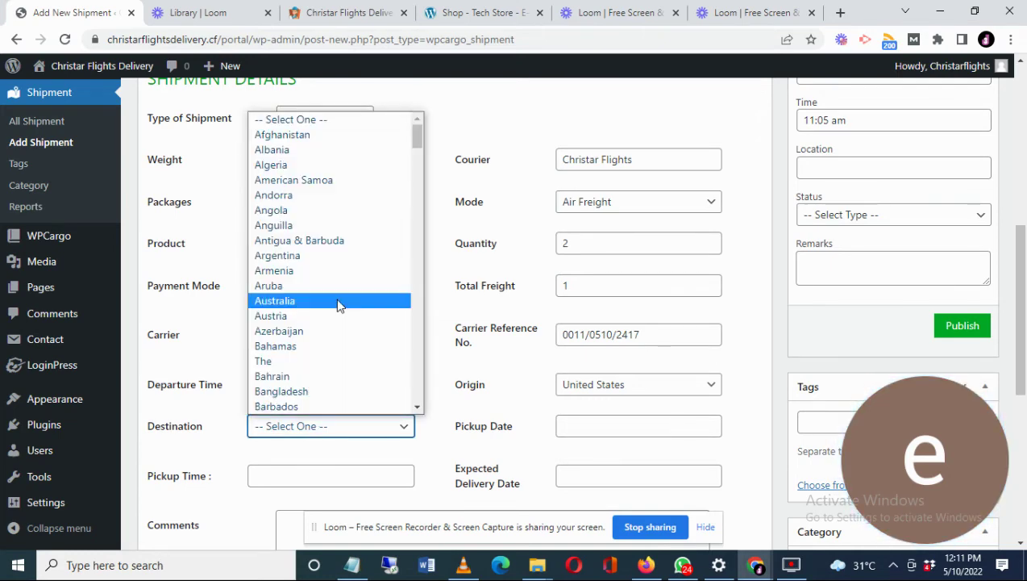
key("u")
scroll(339, 305, "down", 3)
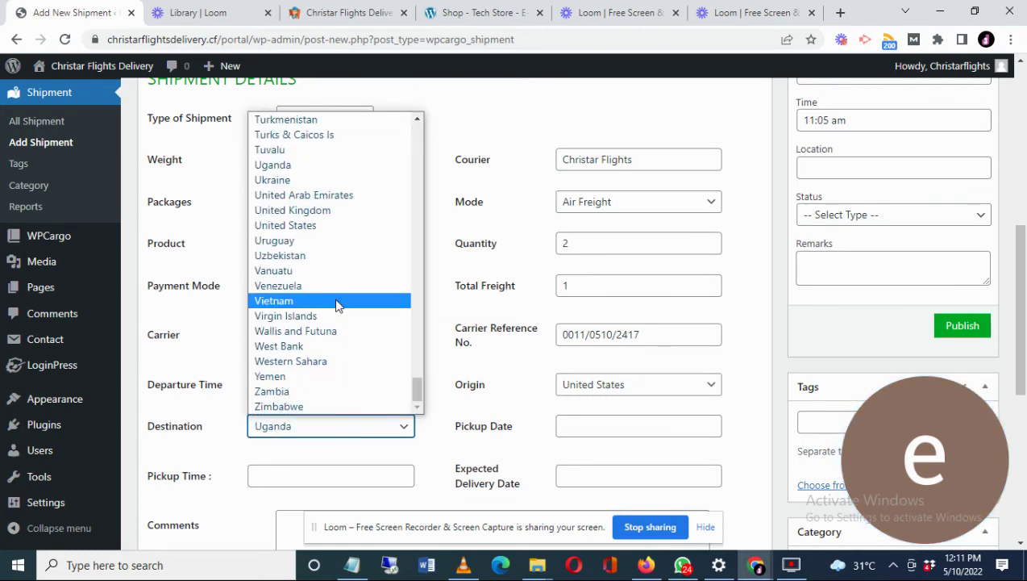
key("Escape")
key("Down")
key("Down")
key("Down")
key("Down")
- Set departure and pickup times to 14:00, pickup date 2022-05-12, delivery date 2022-05-11
left_click(301, 387)
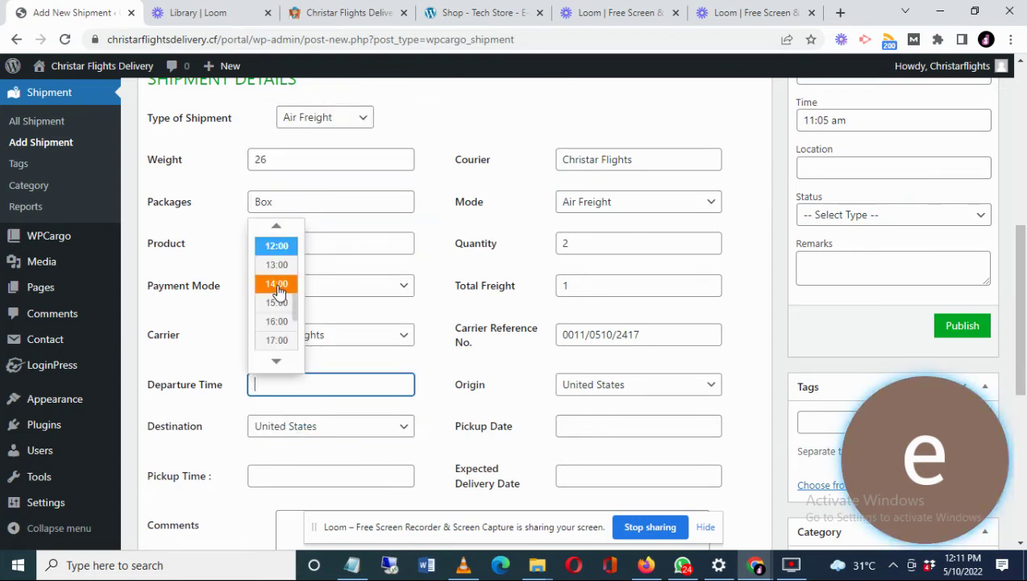
left_click(276, 284)
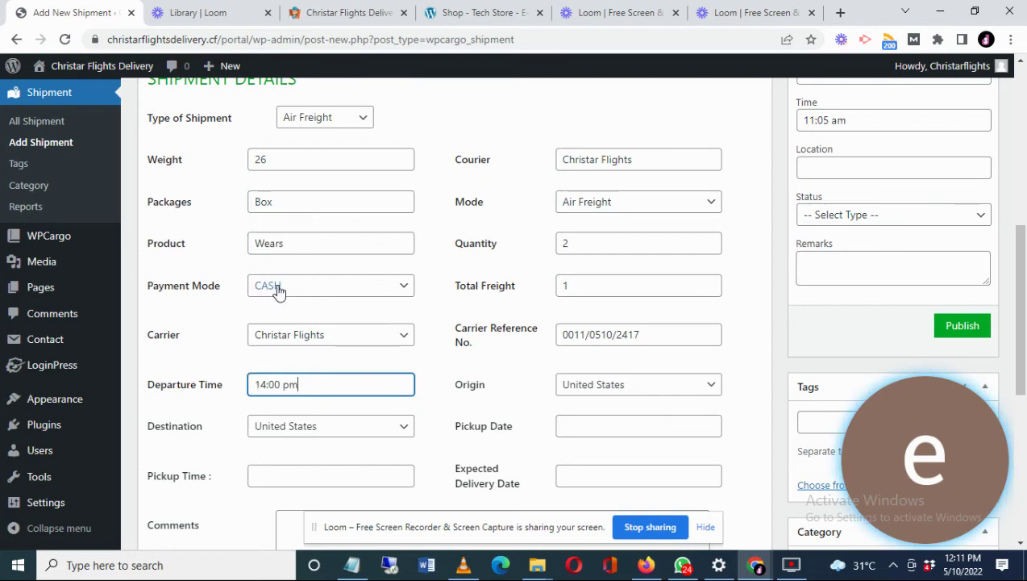
left_click(568, 428)
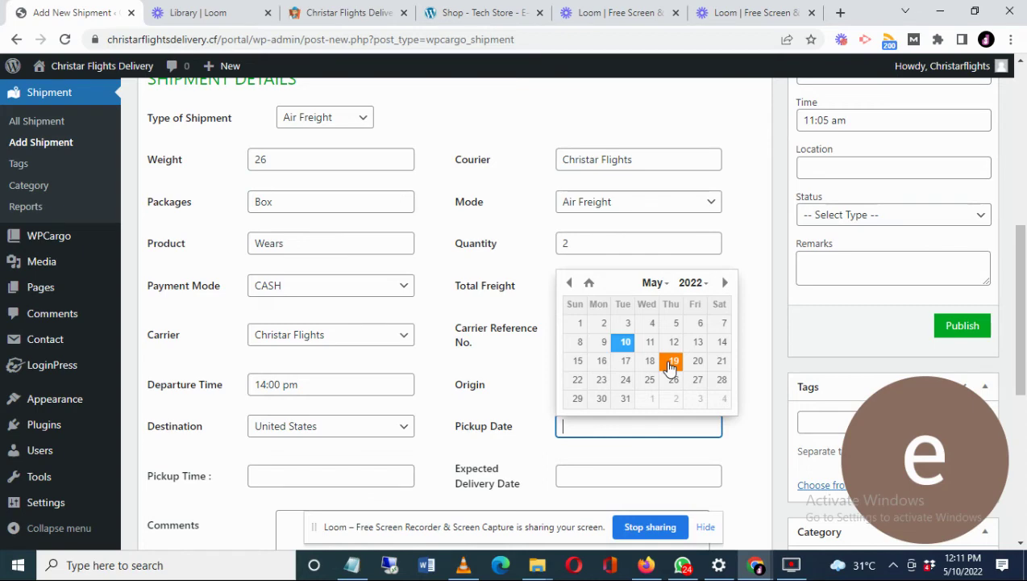
left_click(674, 342)
left_click(323, 481)
left_click(278, 376)
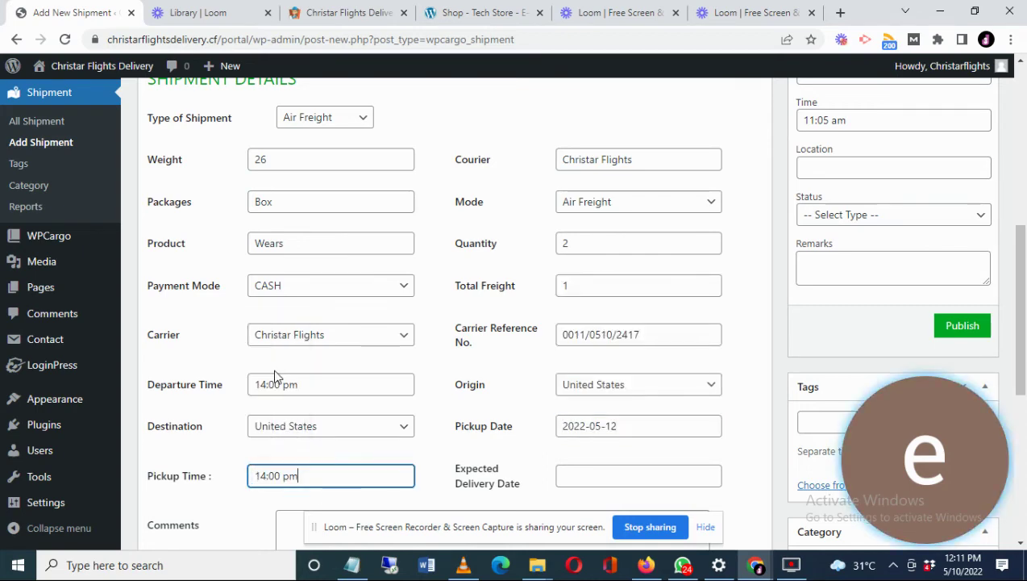
left_click(618, 479)
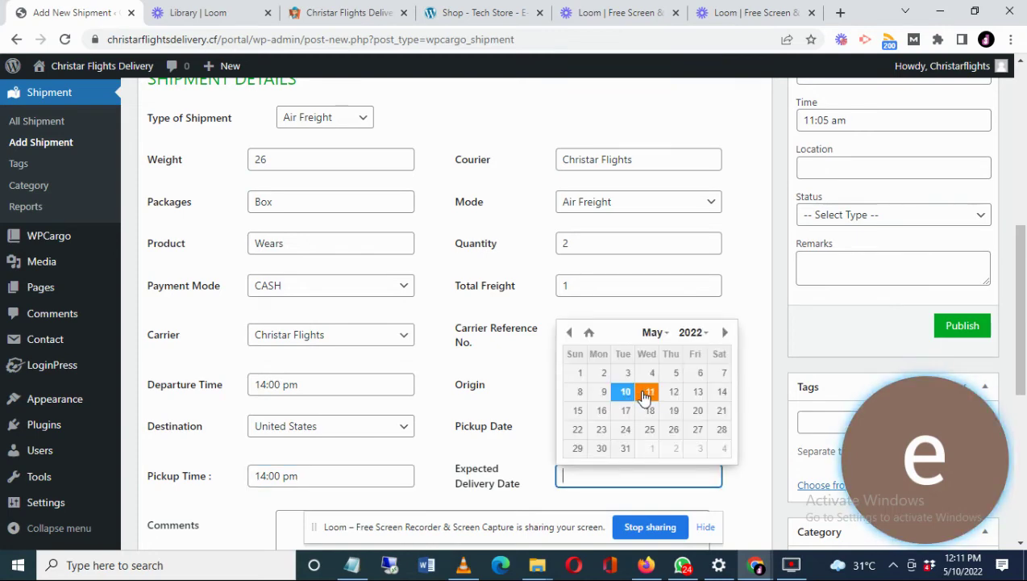
left_click(649, 393)
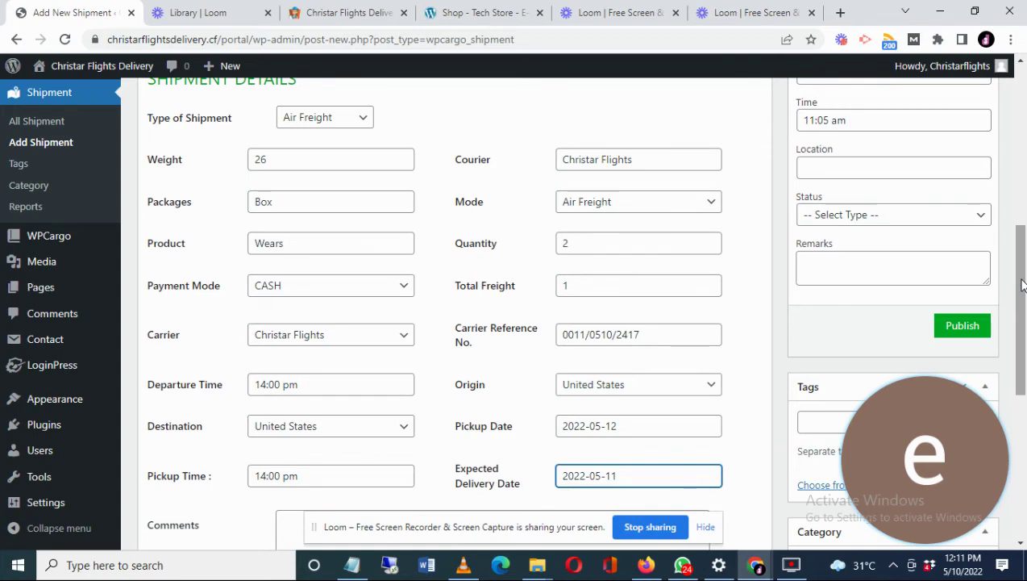
- Add the shipment comment 'Package in good condition'
scroll(1020, 284, "down", 3)
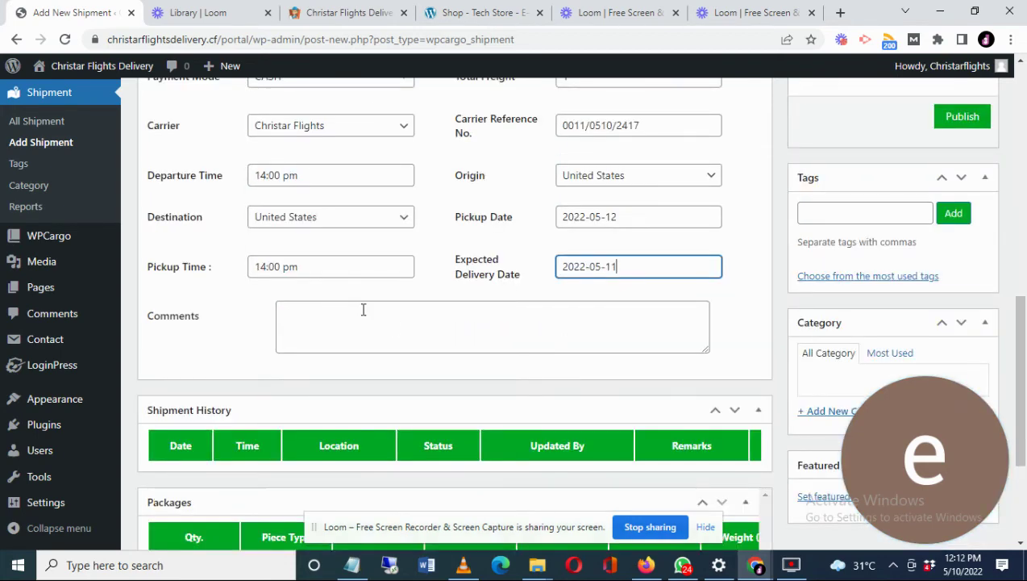
left_click(354, 320)
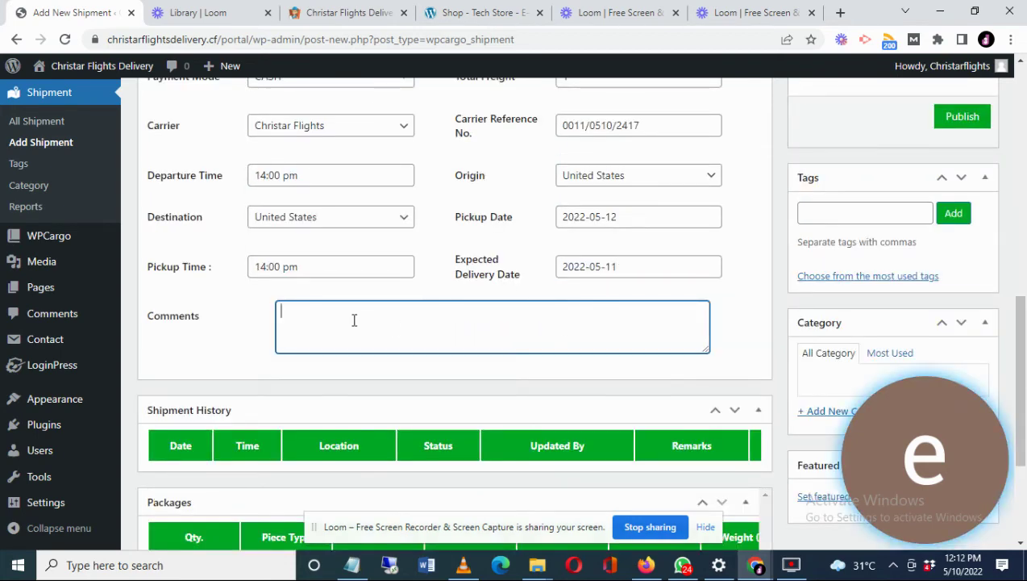
type("Package")
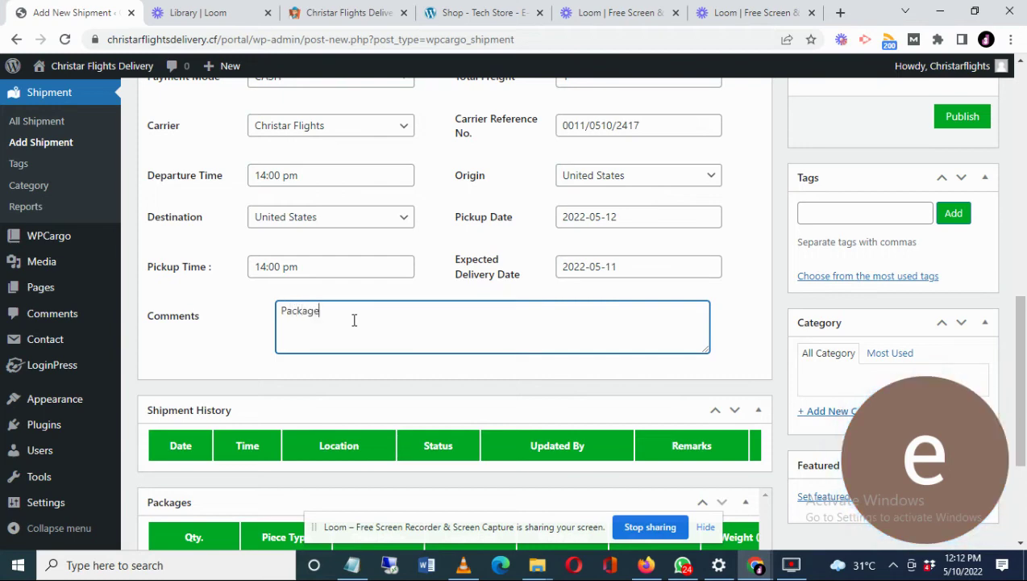
type(" in good ")
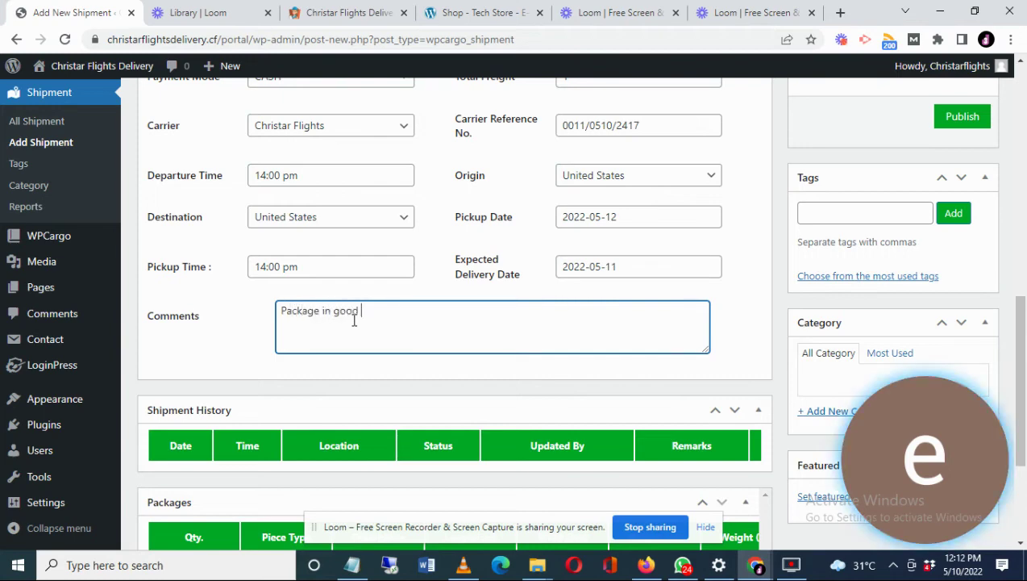
type("condition")
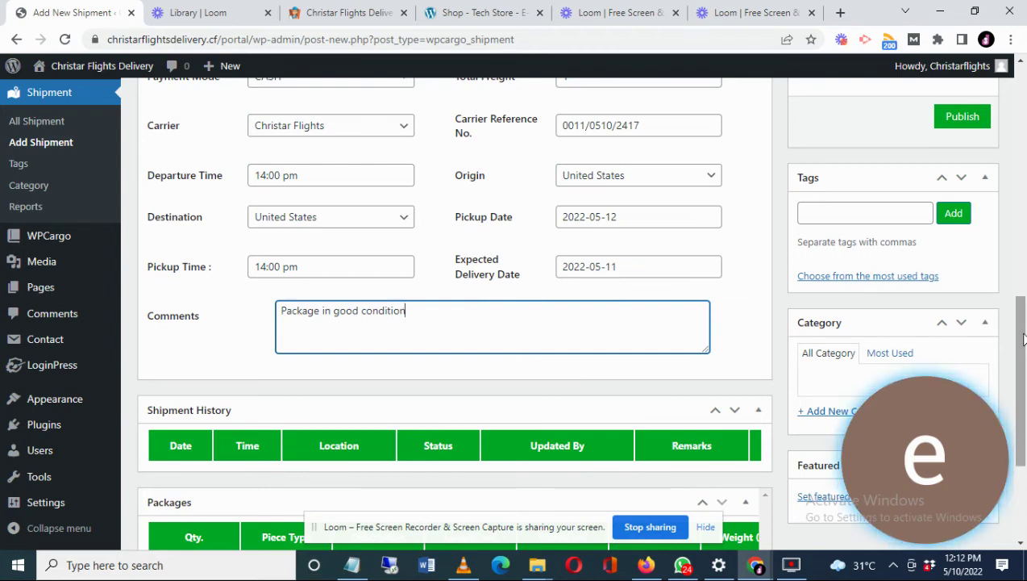
- Give the current status location Sorting facility, status Booked for Delivery, and remarks 'Package is ready for delivery'
left_click_drag(1022, 339, 1020, 283)
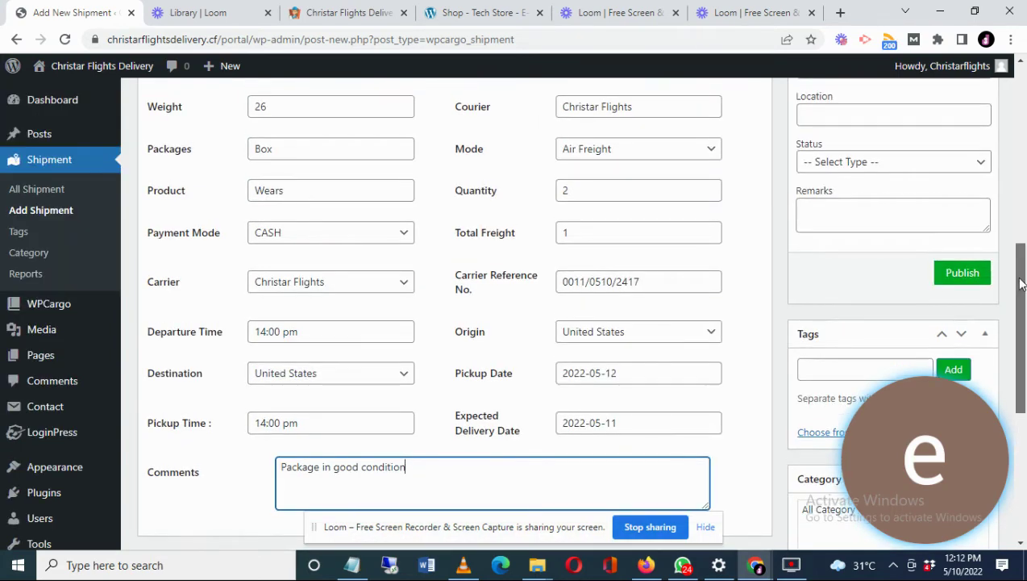
scroll(869, 242, "up", 2)
left_click(869, 242)
type("Sor")
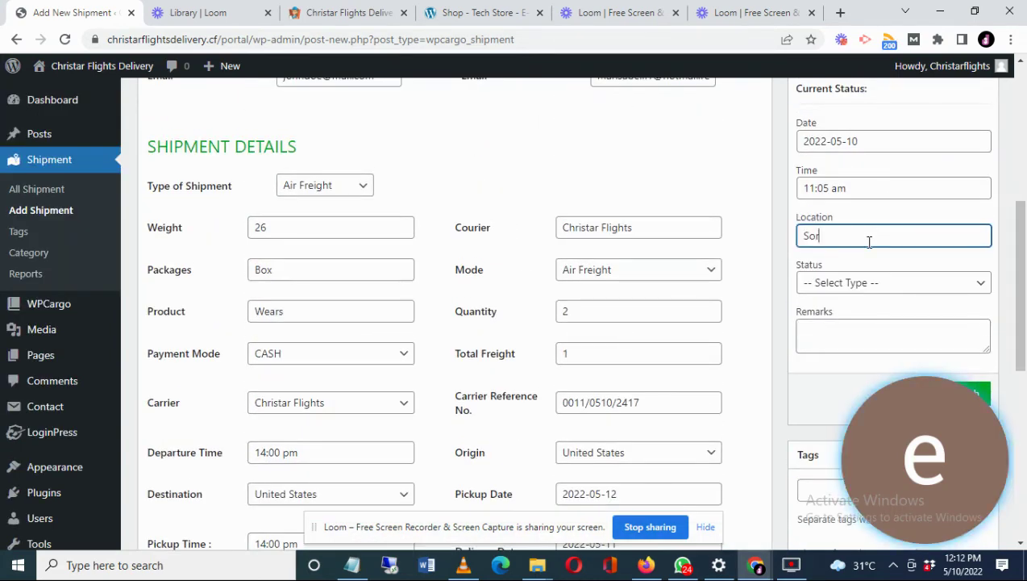
type("ting facility")
left_click(859, 283)
left_click(851, 298)
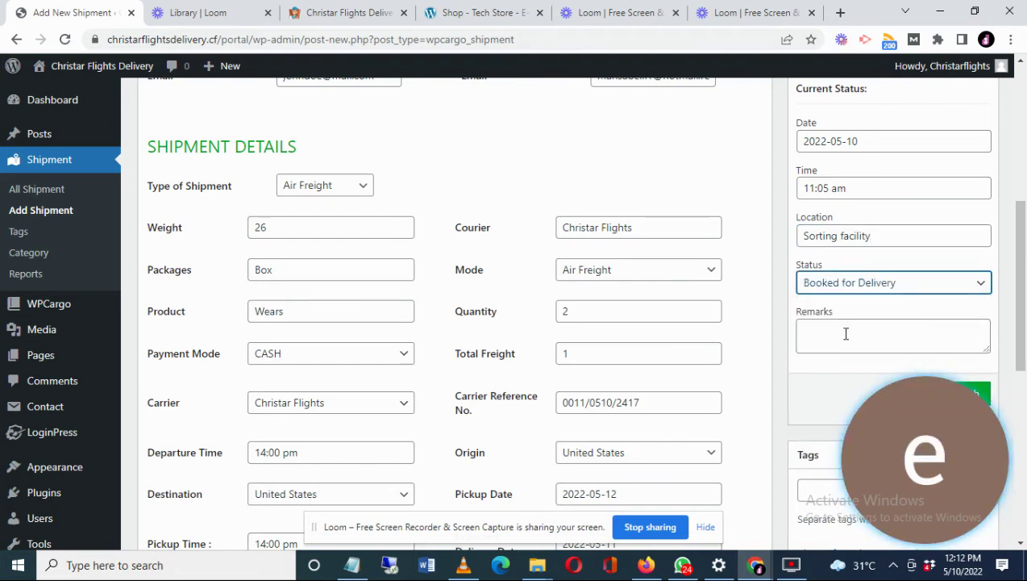
left_click(846, 334)
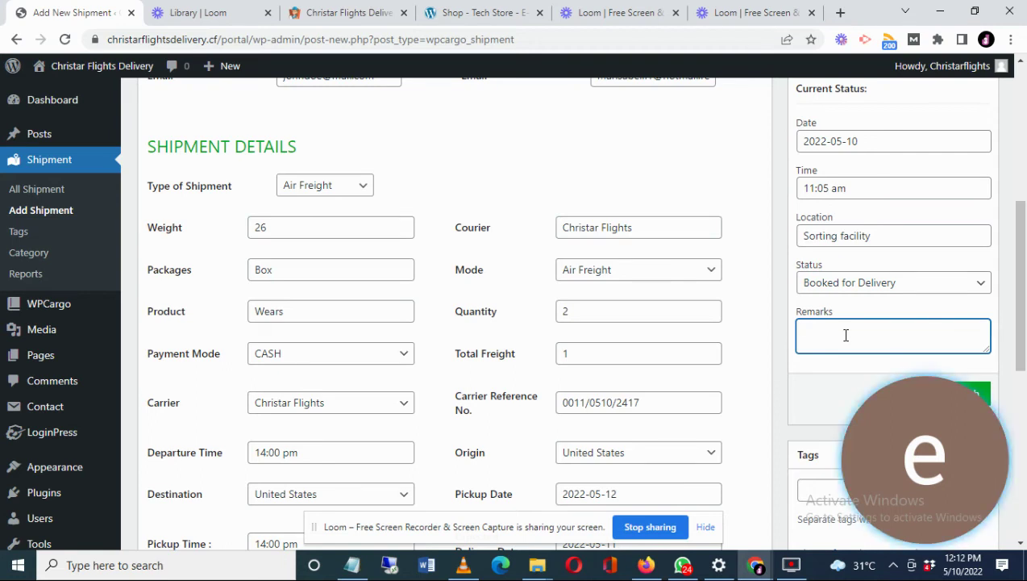
type("Package is ready for d")
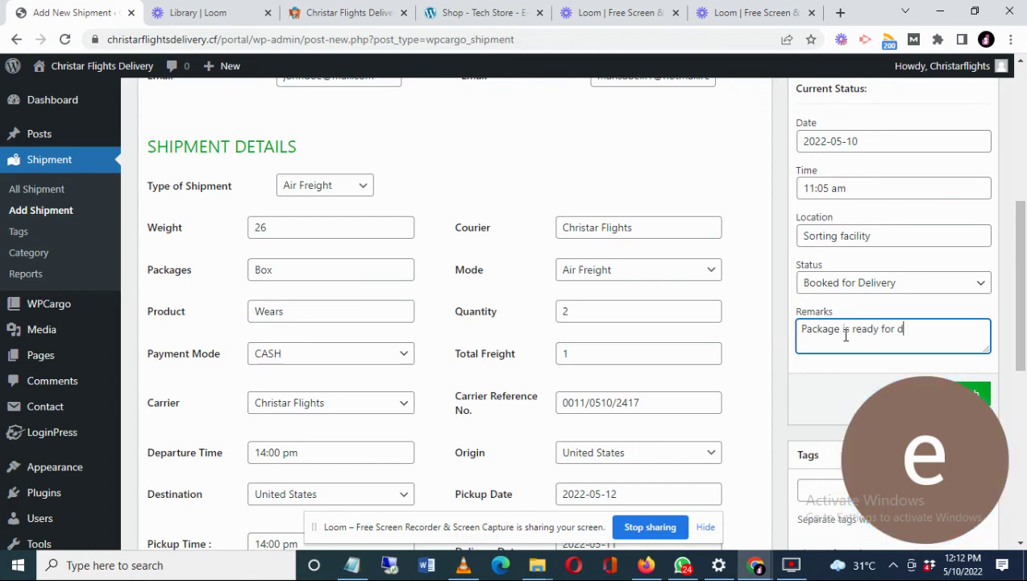
type("elivery")
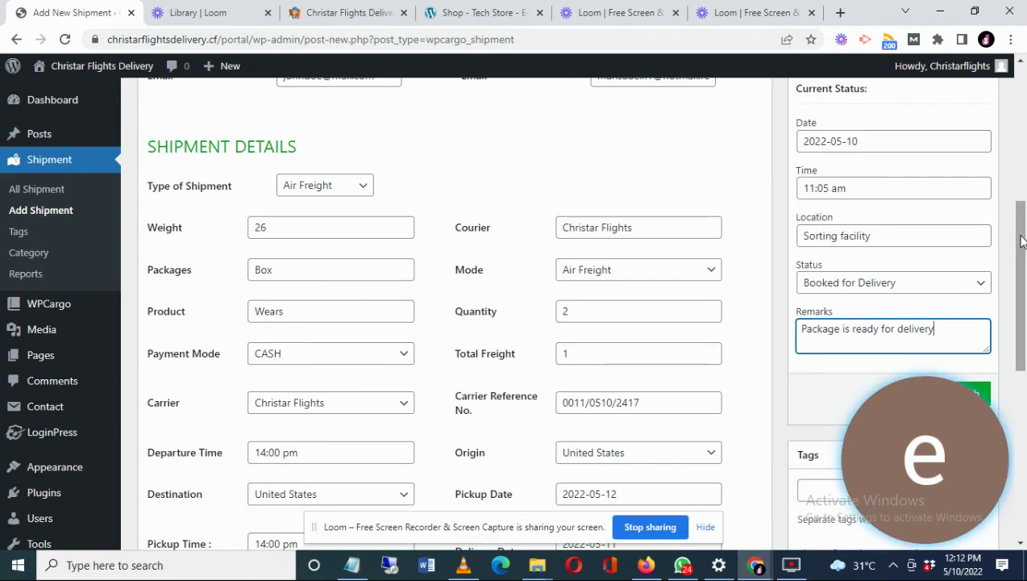
- Set the current status time to 13:00
left_click_drag(1023, 242, 1026, 187)
scroll(821, 184, "down", 2)
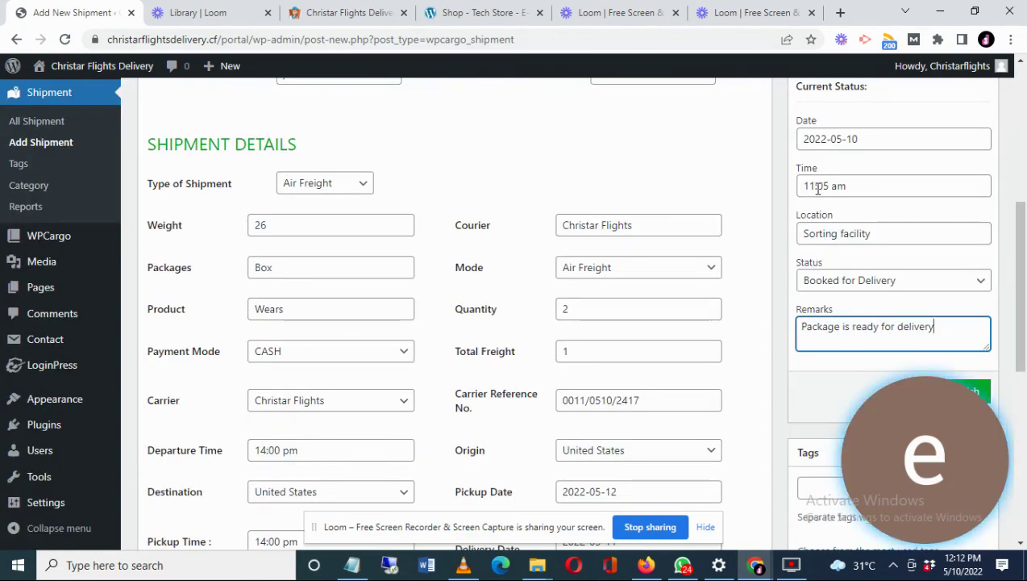
left_click(816, 186)
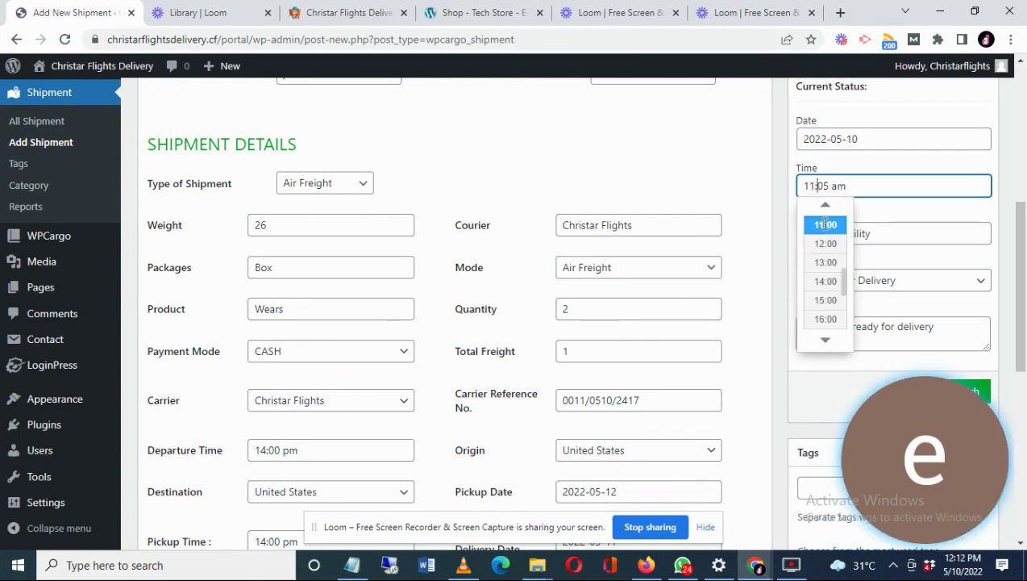
left_click(824, 264)
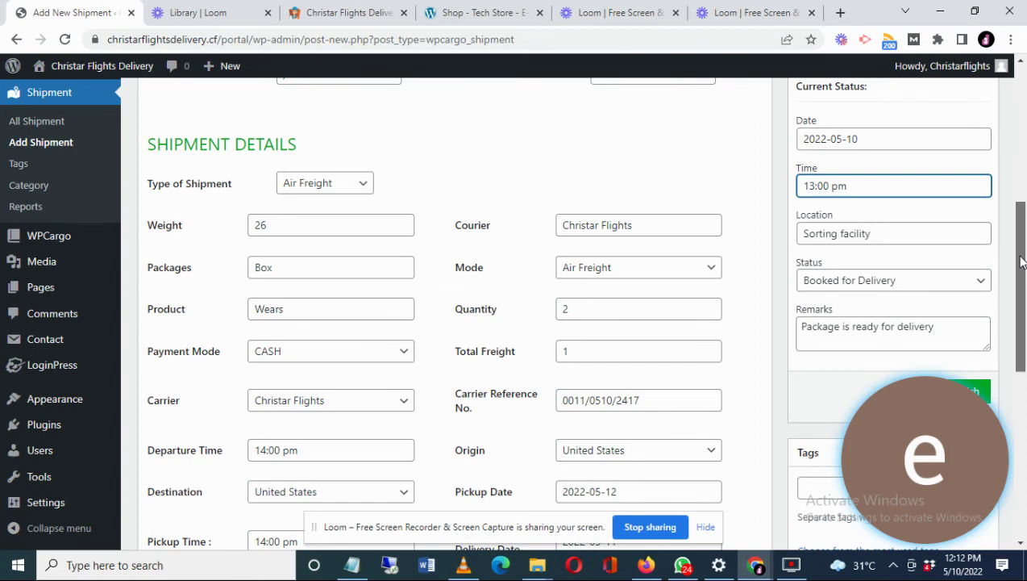
left_click_drag(1021, 261, 1025, 448)
- Enter a package row of quantity 2, piece type Carton, description Clothing
left_click(181, 365)
type("2")
left_click(287, 370)
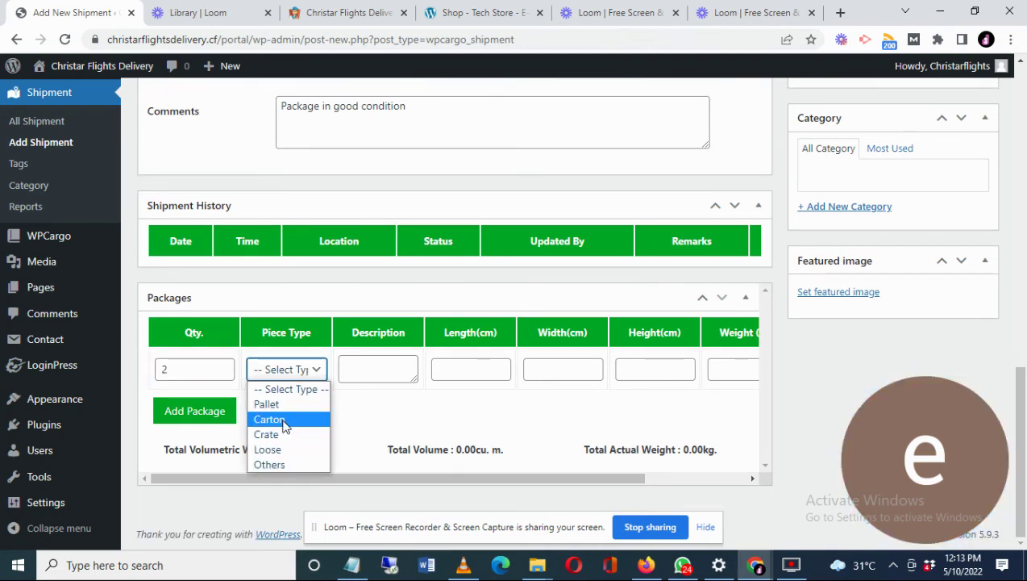
left_click(283, 419)
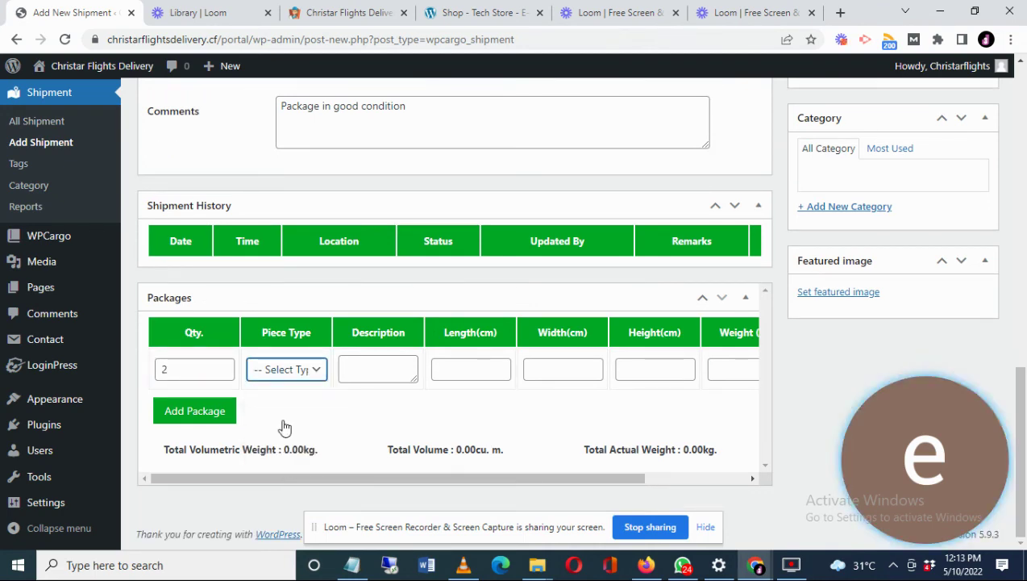
left_click(367, 371)
type("Clo")
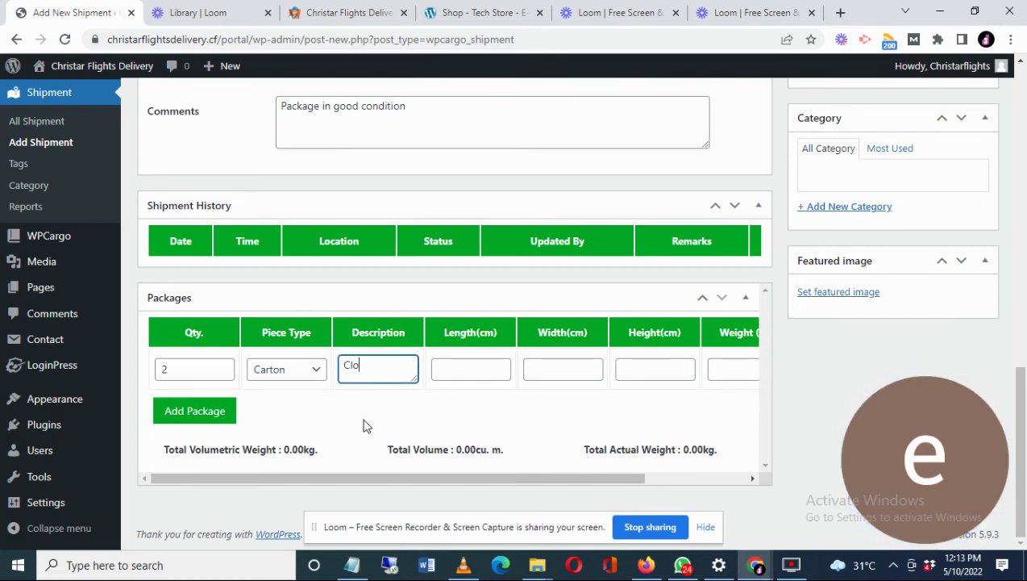
type("thing")
- Give the package dimensions 56 × 50 × 70 and weight 26
left_click(474, 371)
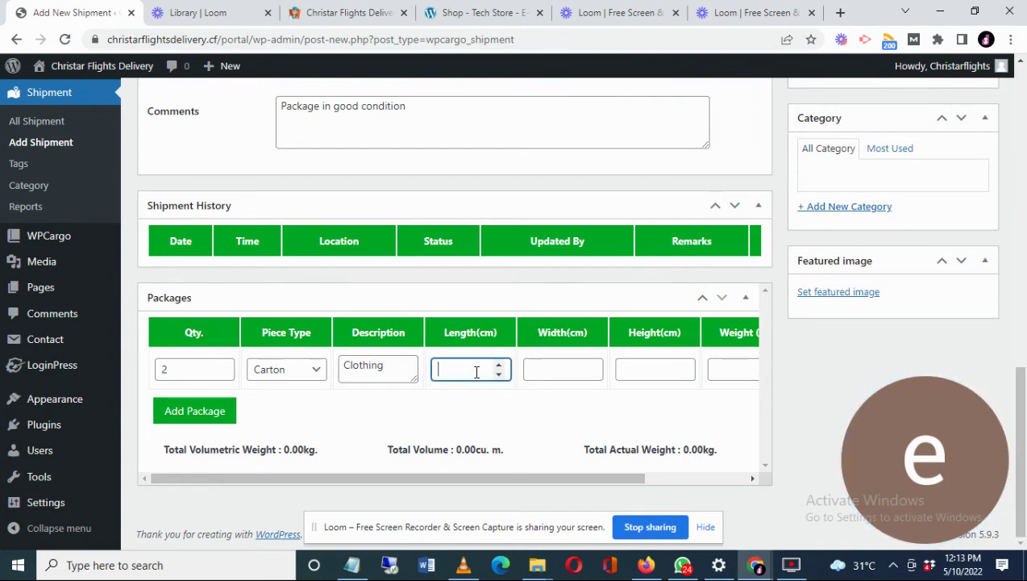
type("56")
left_click(547, 368)
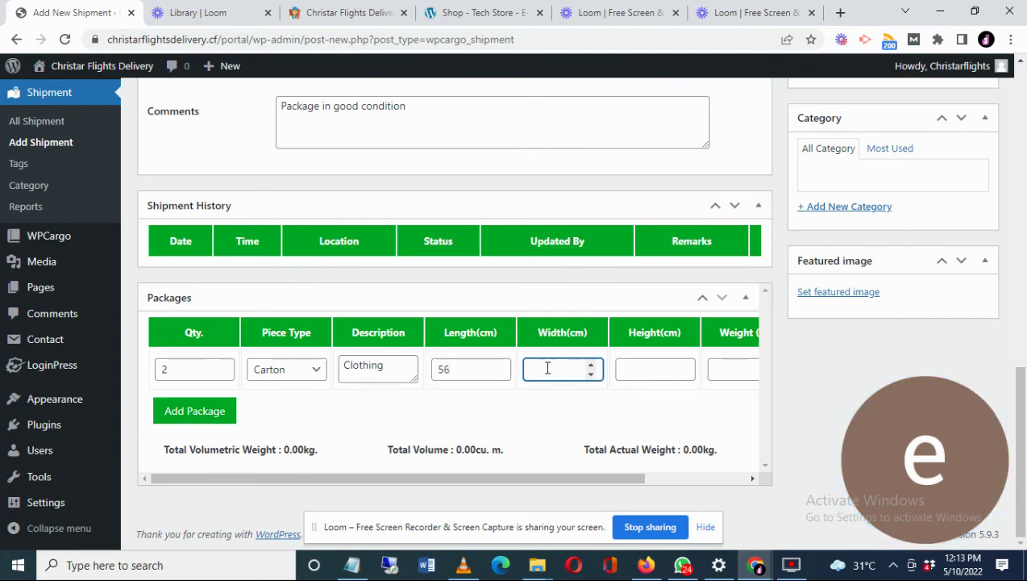
type("50")
left_click(633, 370)
type("70")
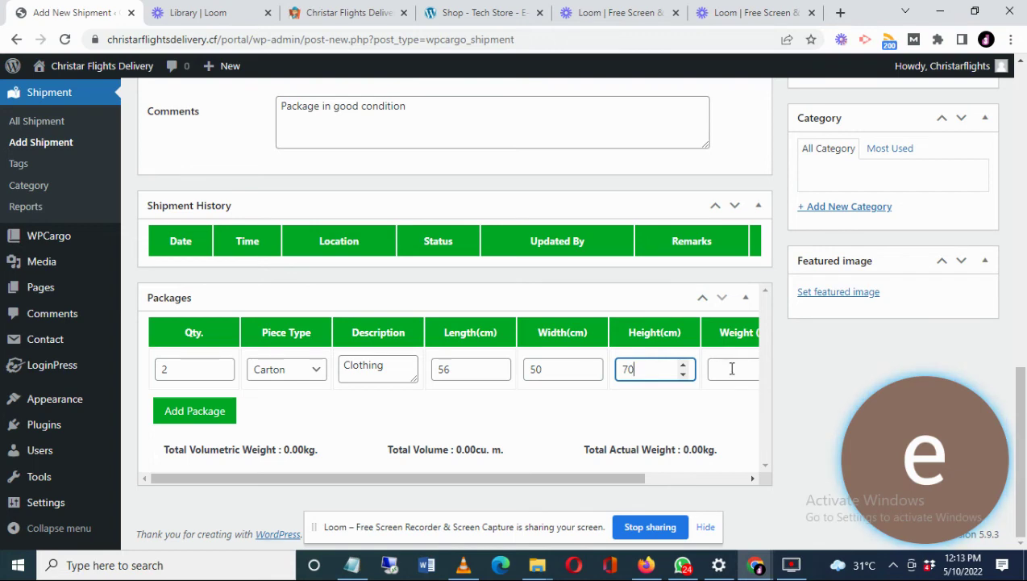
left_click(732, 369)
type("26")
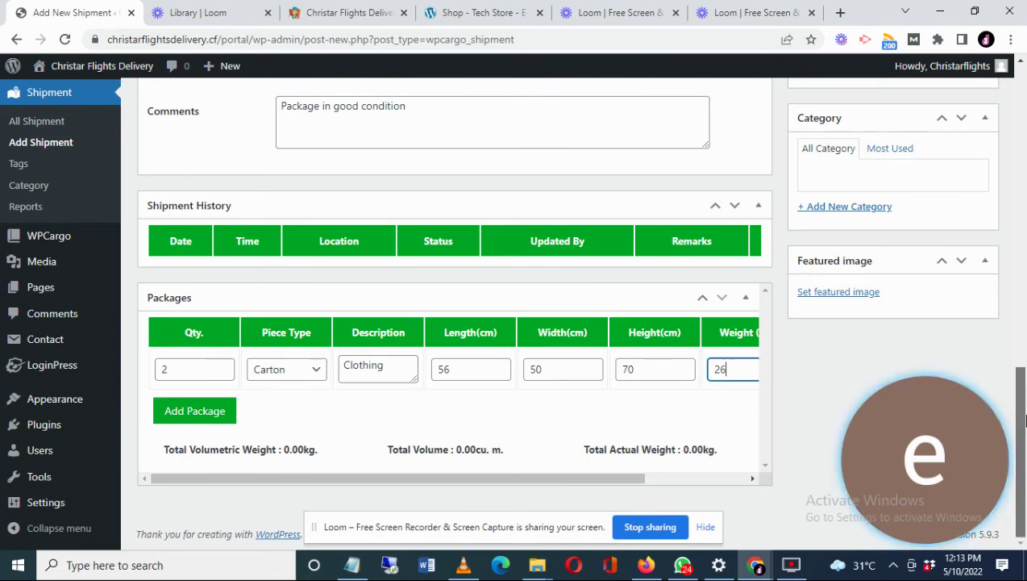
- Publish the new shipment
left_click_drag(1024, 420, 1022, 378)
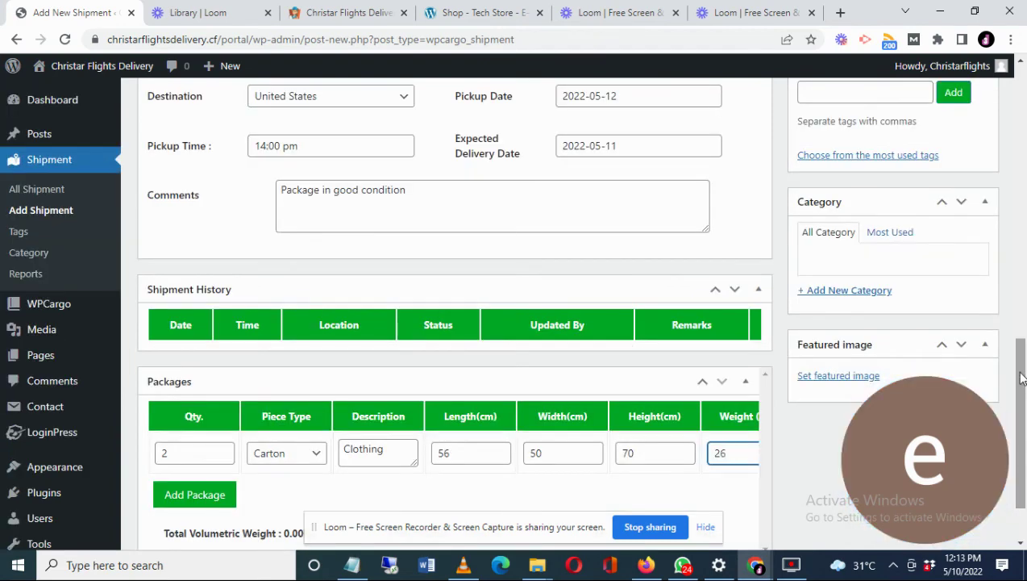
scroll(764, 306, "up", 4)
key("Return")
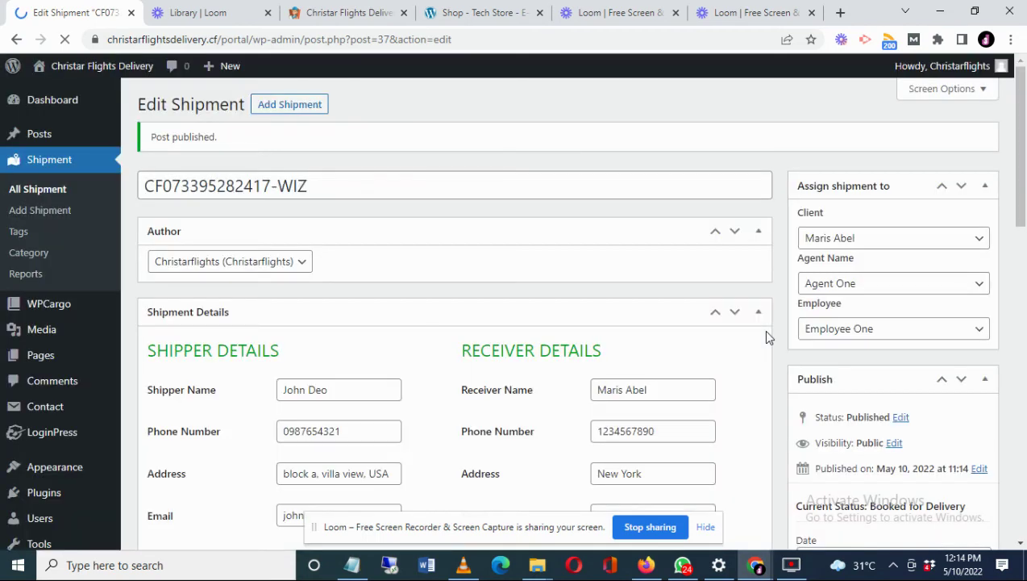
triple_click(246, 186)
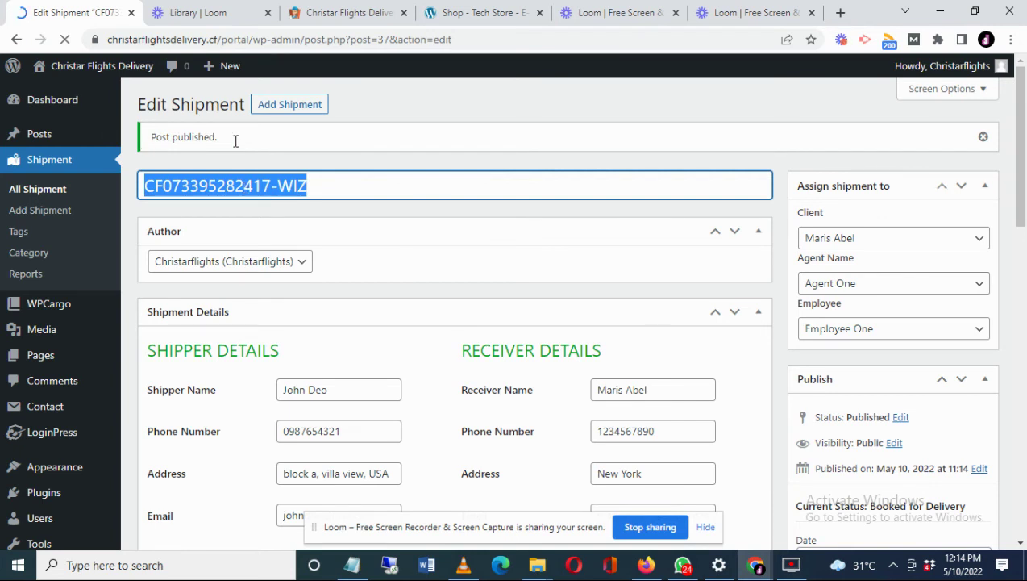
left_click(648, 567)
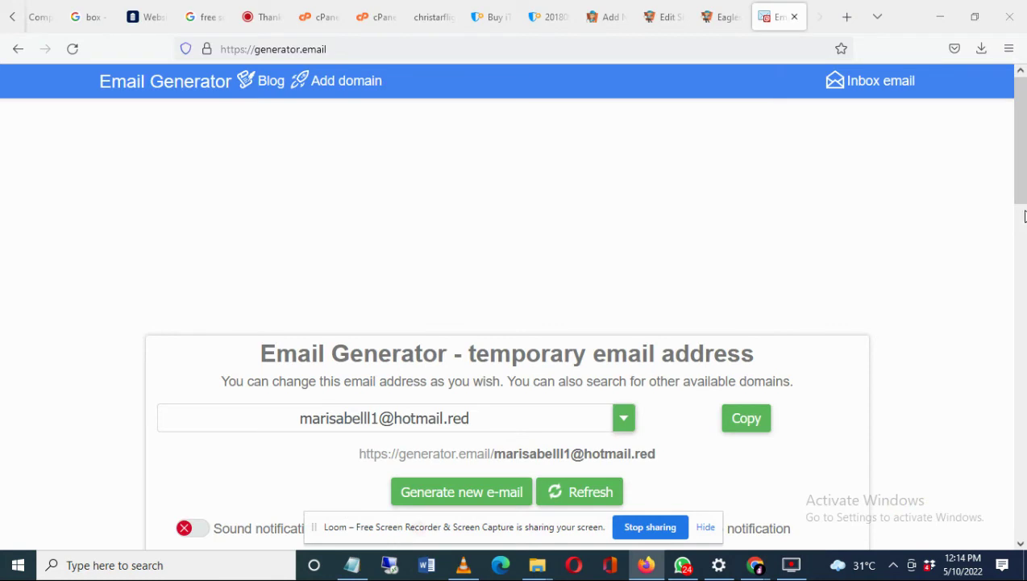
scroll(806, 323, "down", 1)
left_click(586, 433)
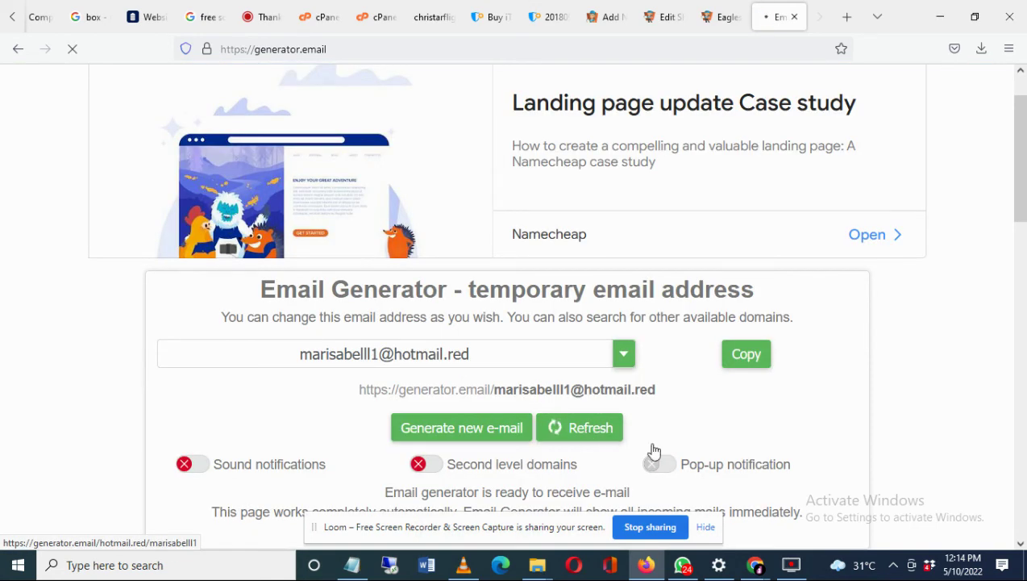
mouse_move(756, 570)
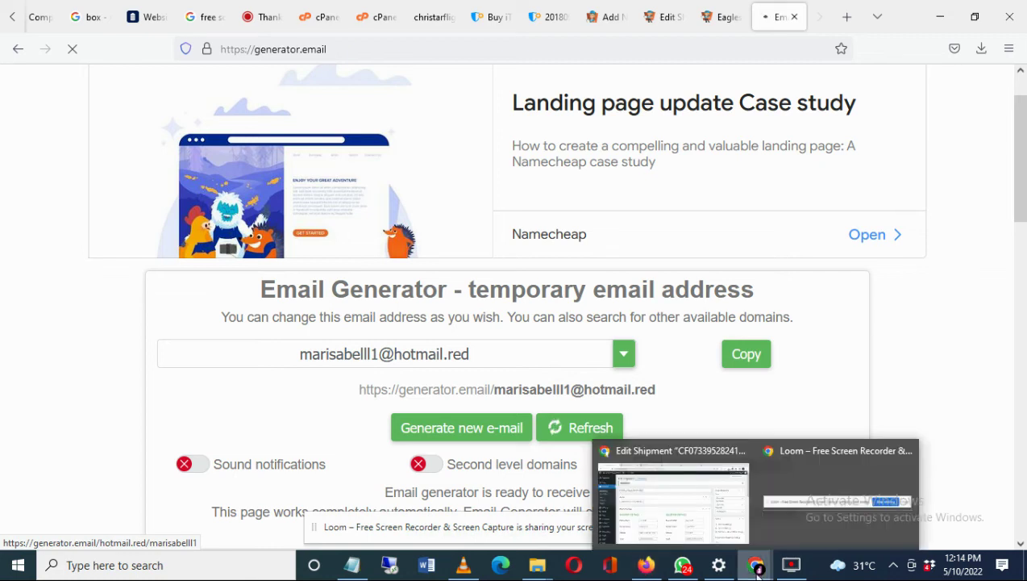
left_click(674, 496)
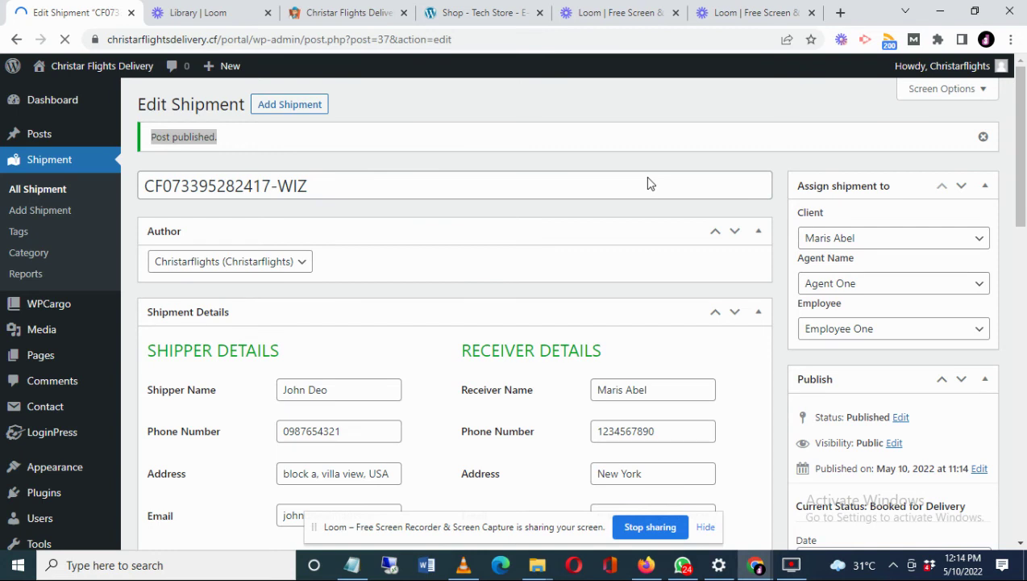
- Switch to the Christar Flights Delivery tab and open its Track page
key("ctrl+3")
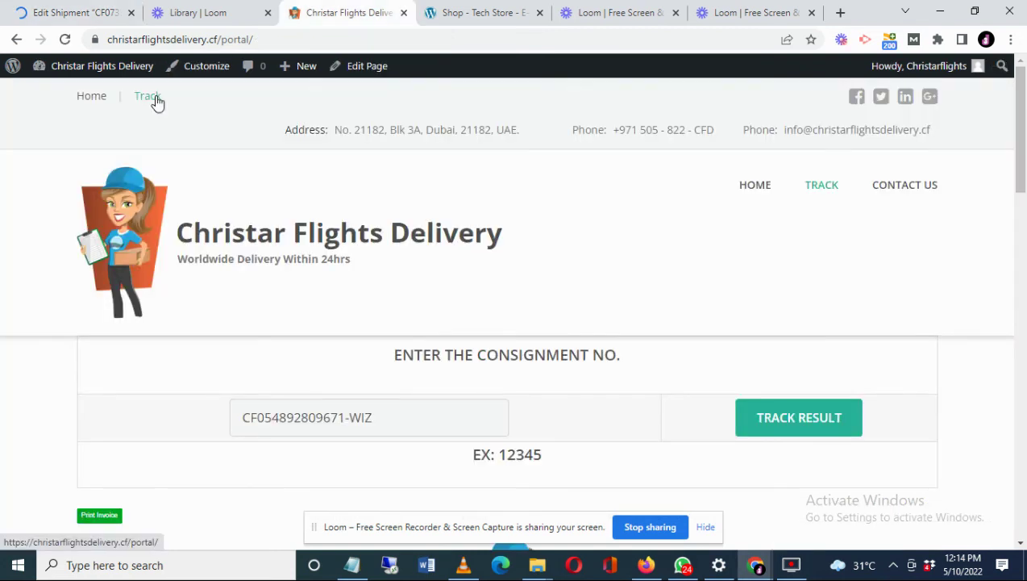
left_click(155, 101)
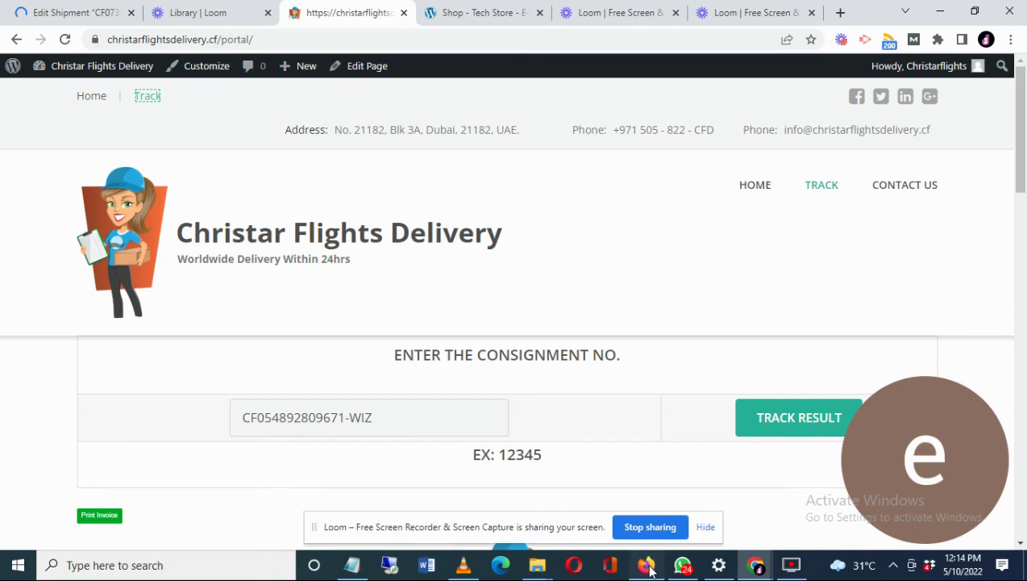
left_click(647, 565)
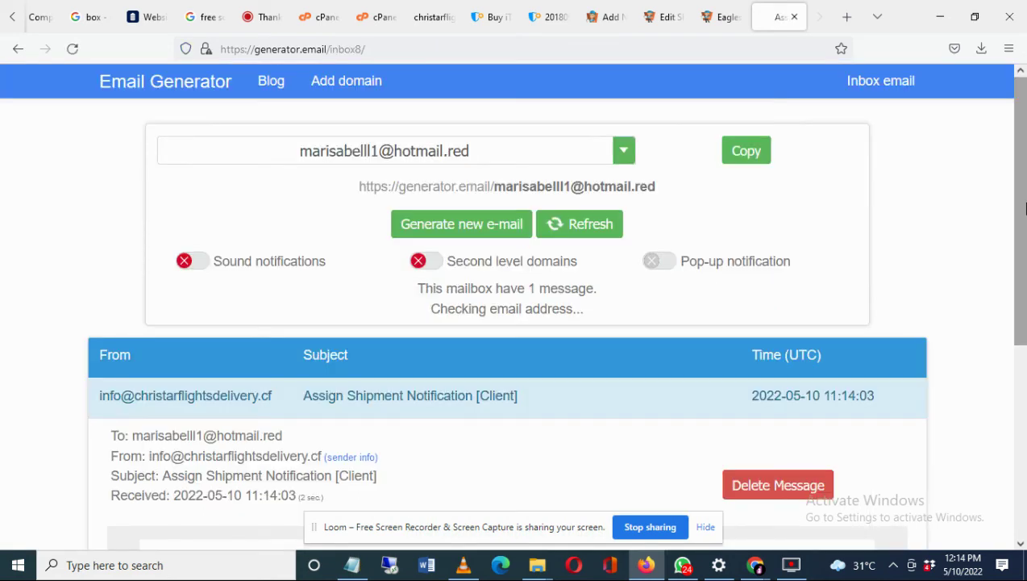
scroll(109, 409, "down", 1)
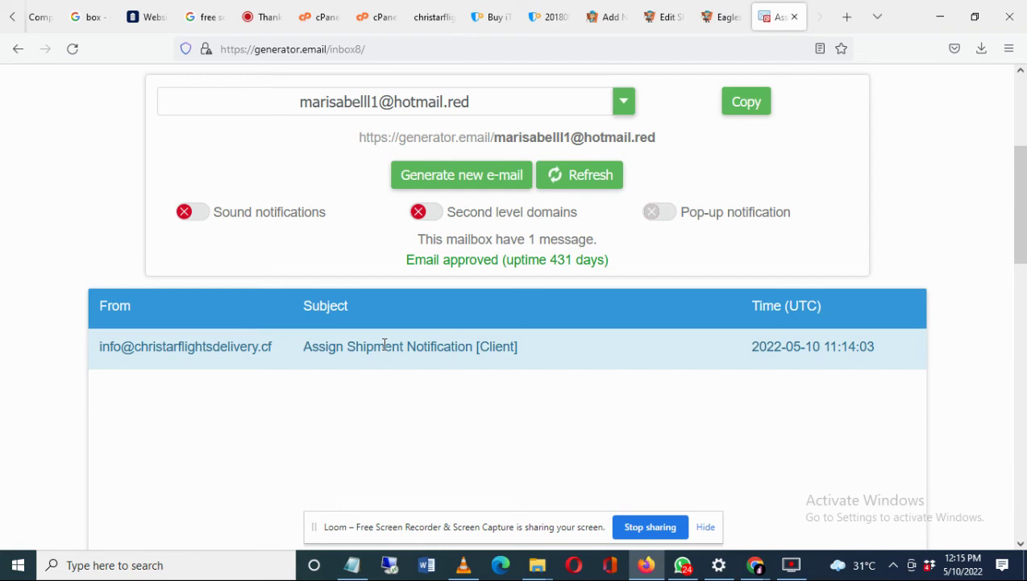
scroll(1024, 311, "down", 3)
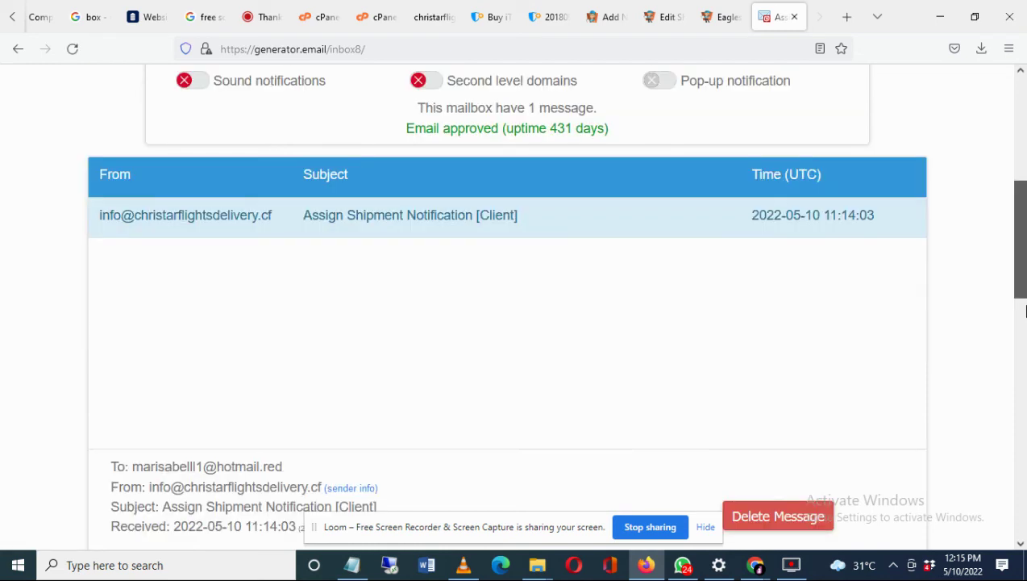
scroll(1026, 311, "down", 10)
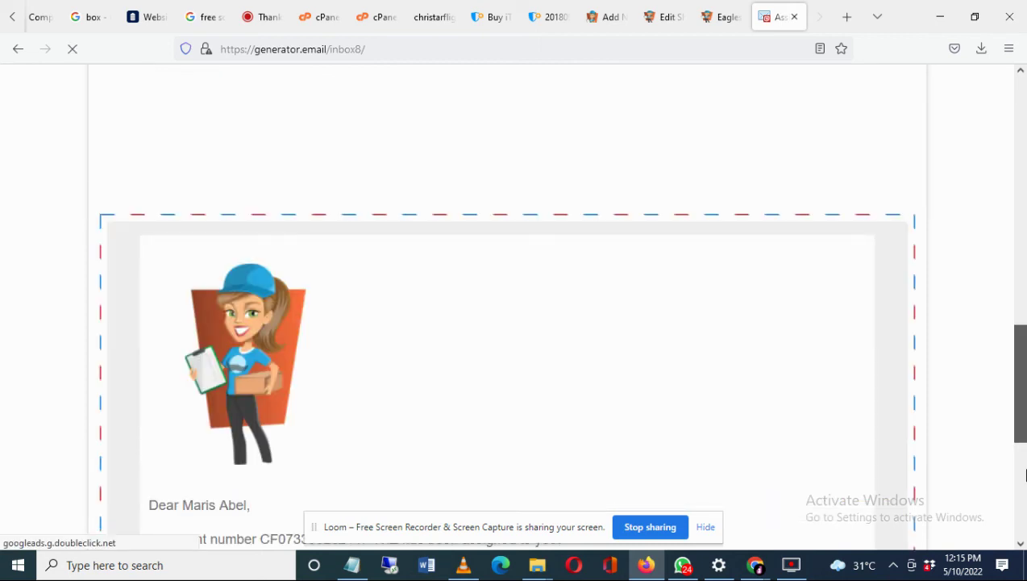
scroll(1026, 476, "down", 5)
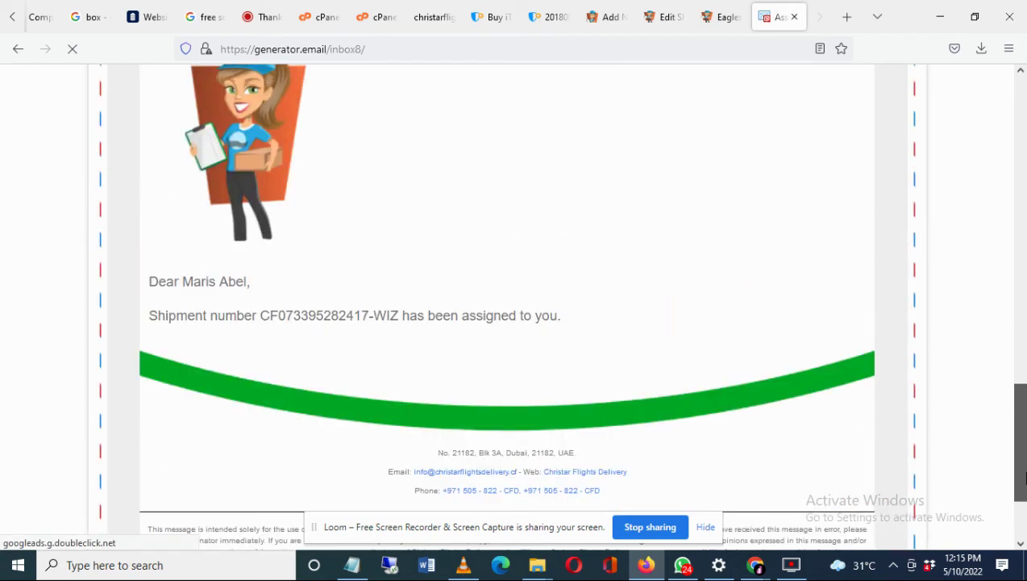
left_click_drag(260, 319, 398, 319)
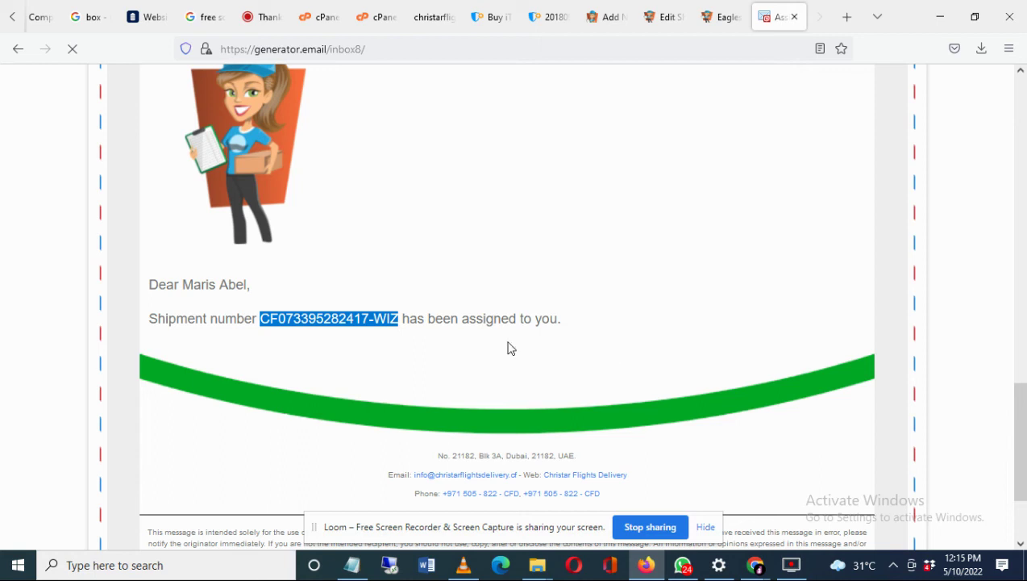
left_click(757, 570)
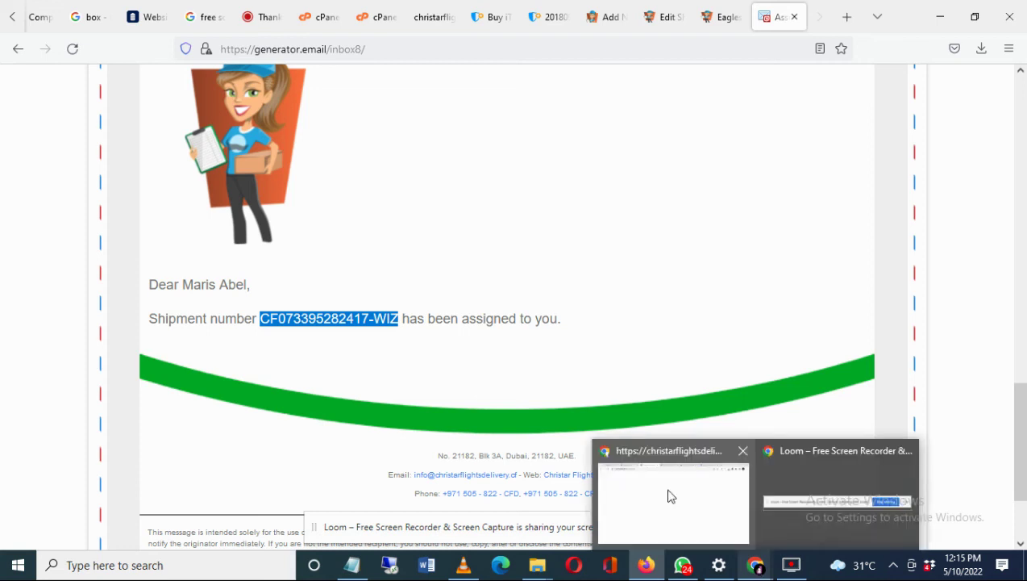
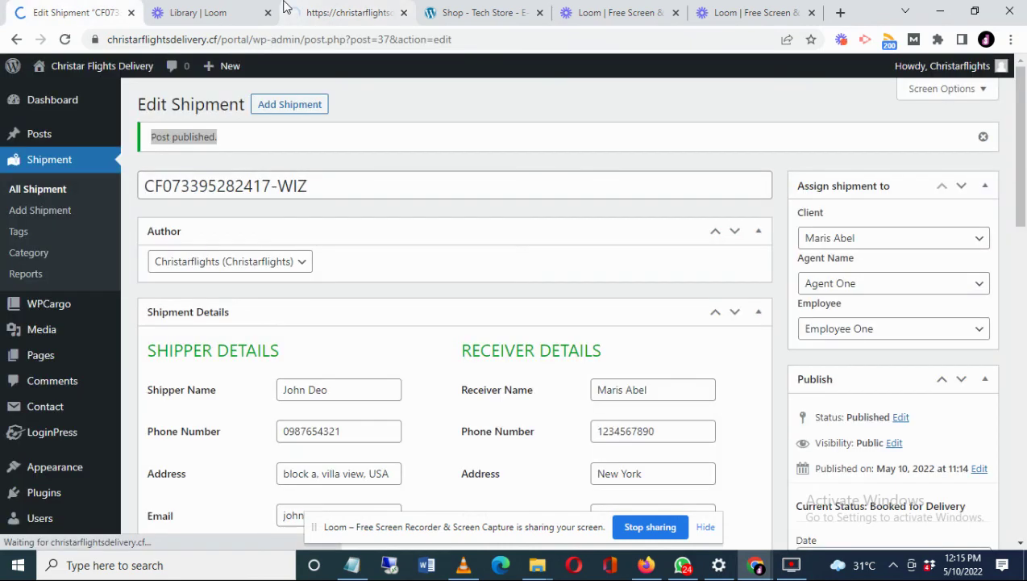
- Switch to the Christar Flights Delivery public tracking page in the third browser tab
left_click(288, 9)
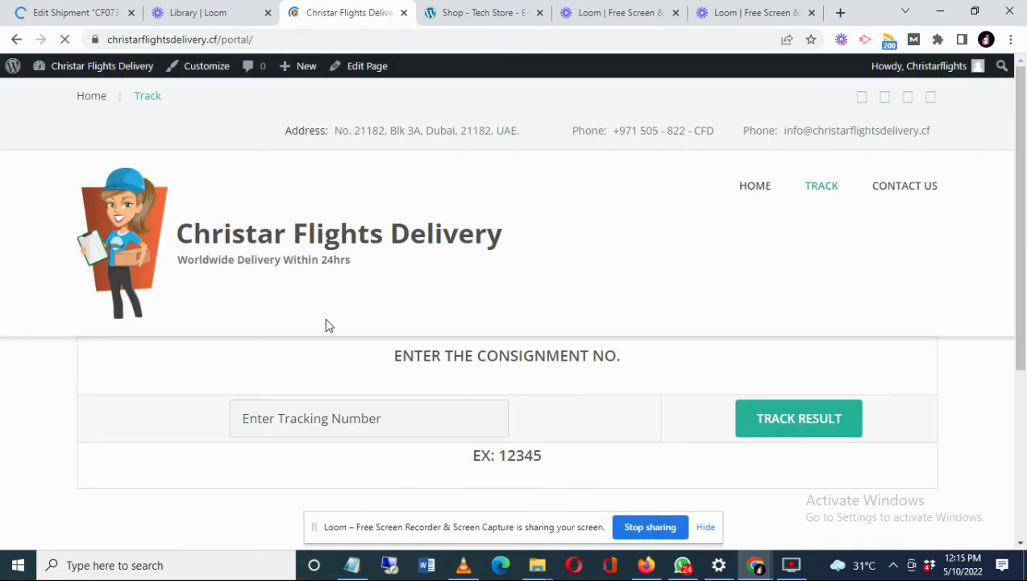
- Paste the copied shipment tracking number into the tracking field and submit TRACK RESULT
left_click(302, 425)
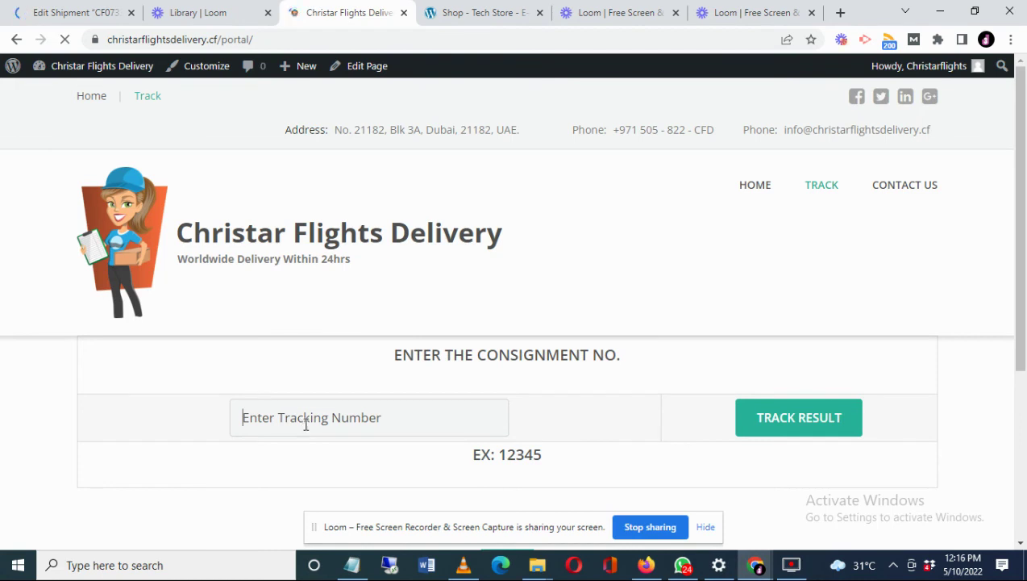
right_click(303, 425)
left_click(343, 301)
left_click(295, 417)
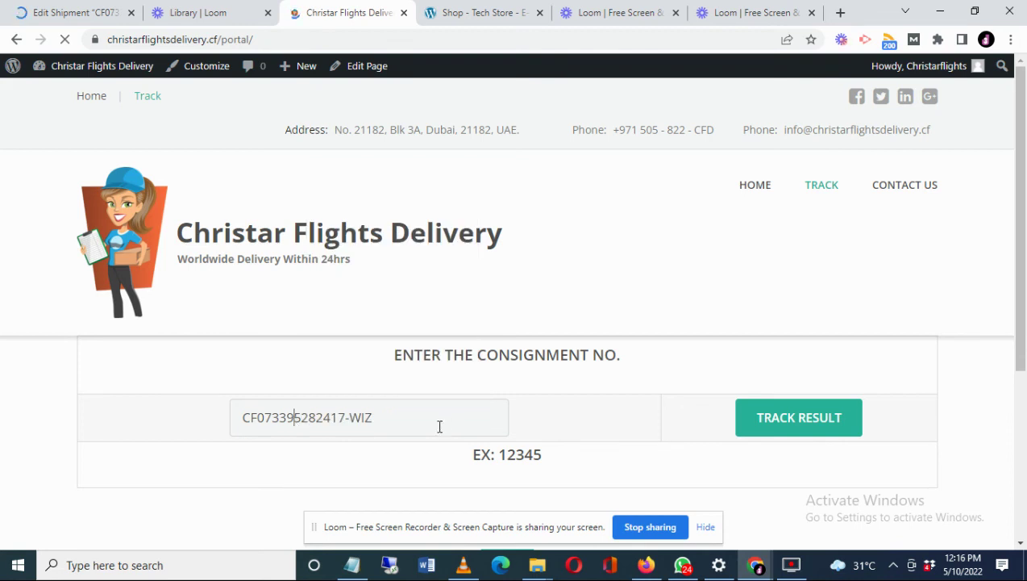
key("End")
left_click(794, 428)
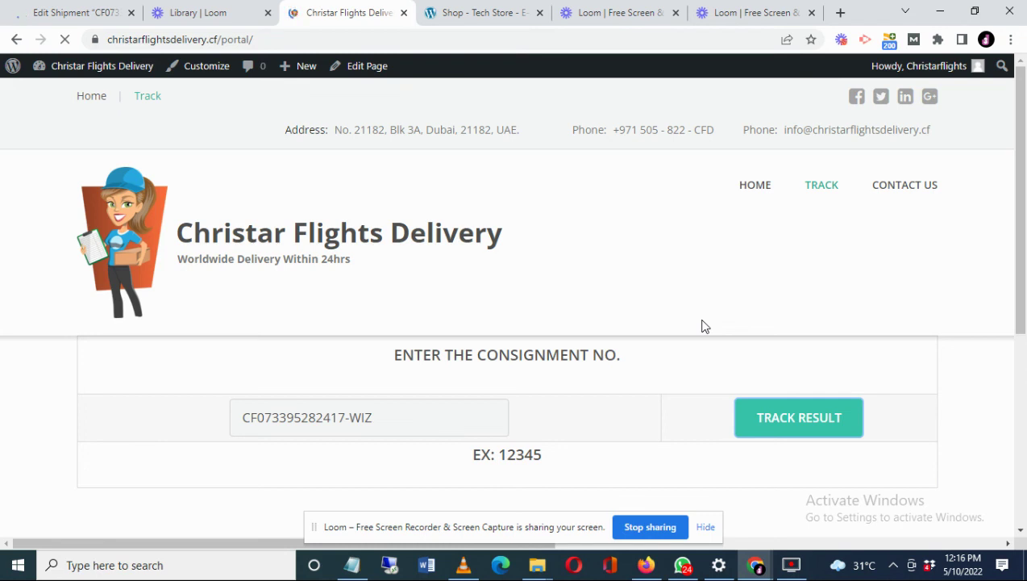
- Select the BOOKED FOR DELIVERY shipment status line in the tracking results
scroll(701, 326, "down", 5)
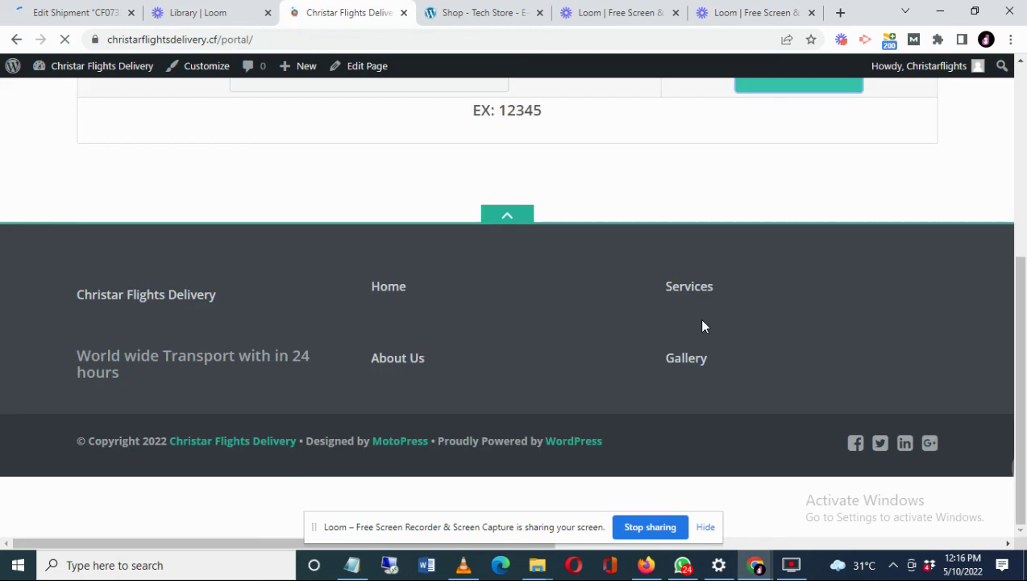
scroll(700, 323, "up", 5)
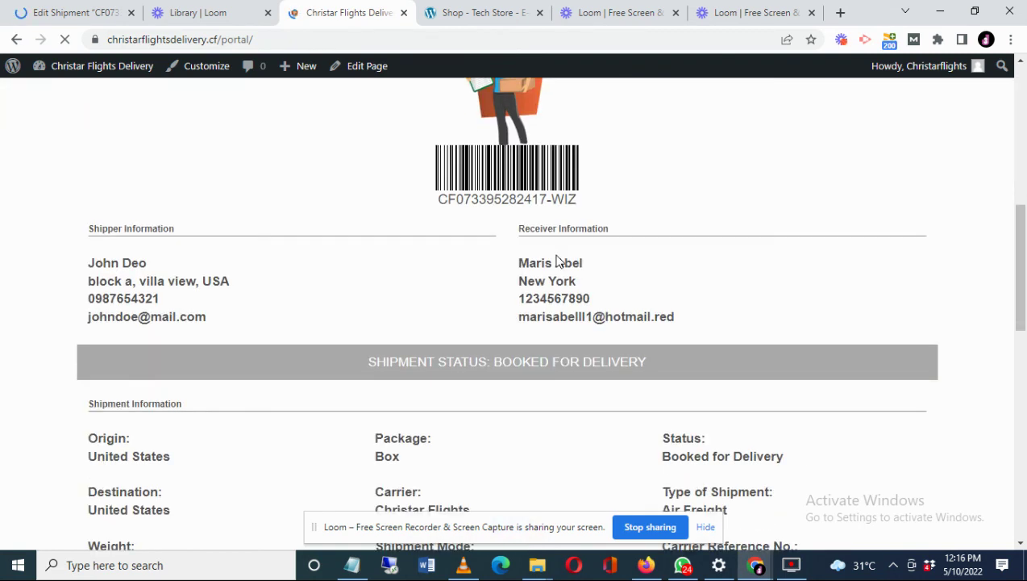
triple_click(488, 362)
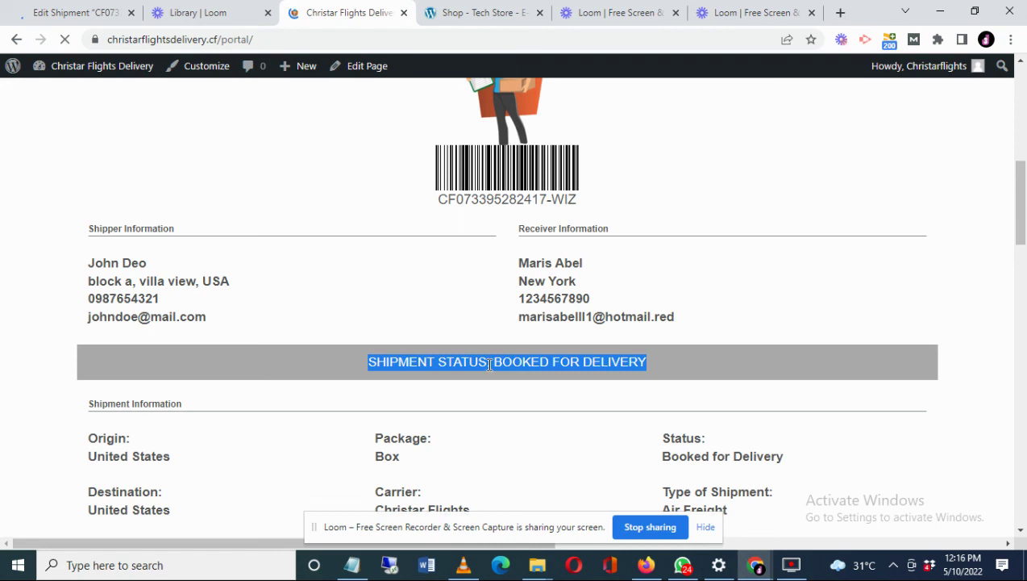
- Review the full shipment details and open the invoice print preview
scroll(488, 364, "down", 6)
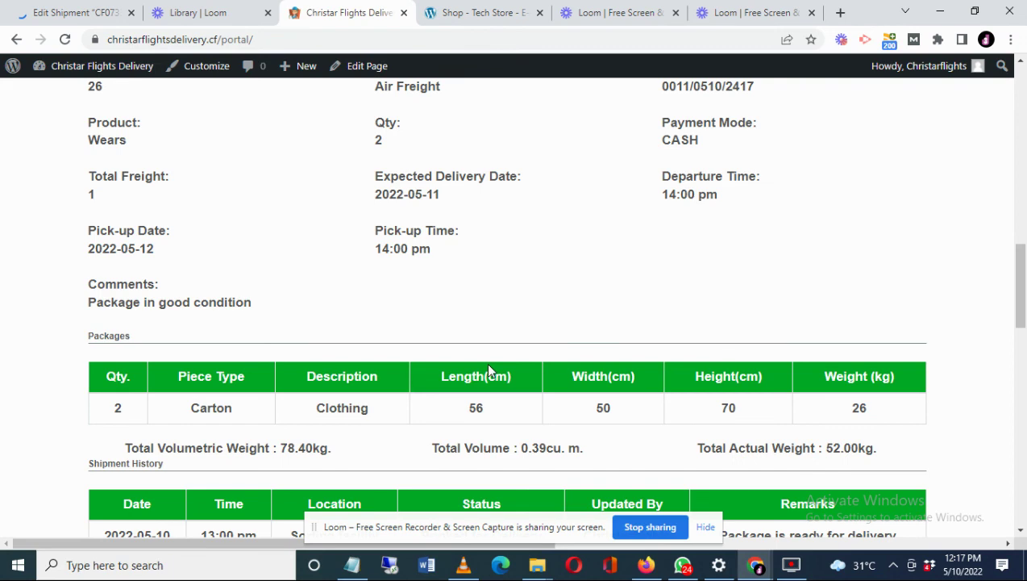
scroll(489, 369, "down", 5)
left_click_drag(1021, 370, 1024, 244)
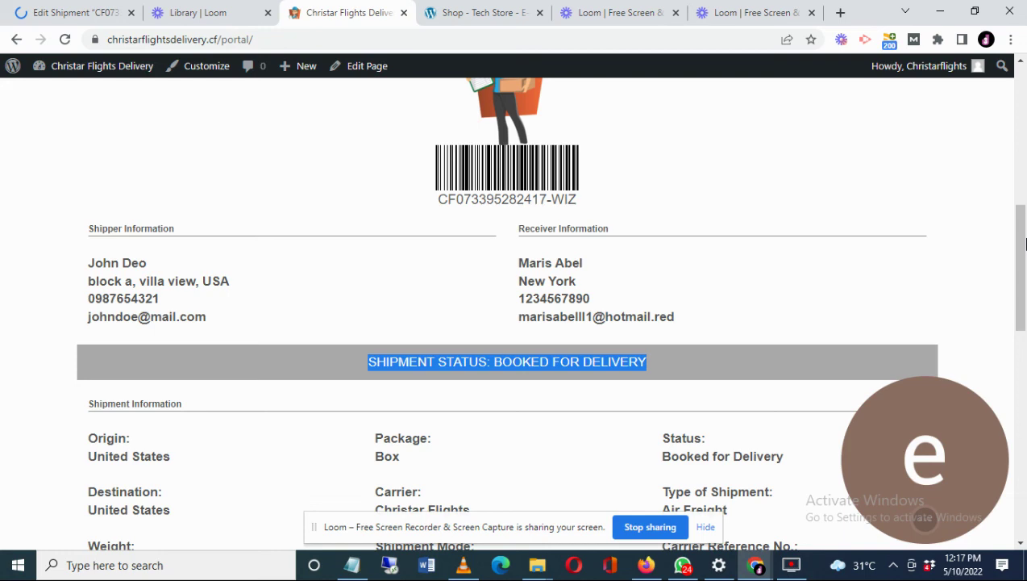
left_click_drag(1024, 243, 1017, 358)
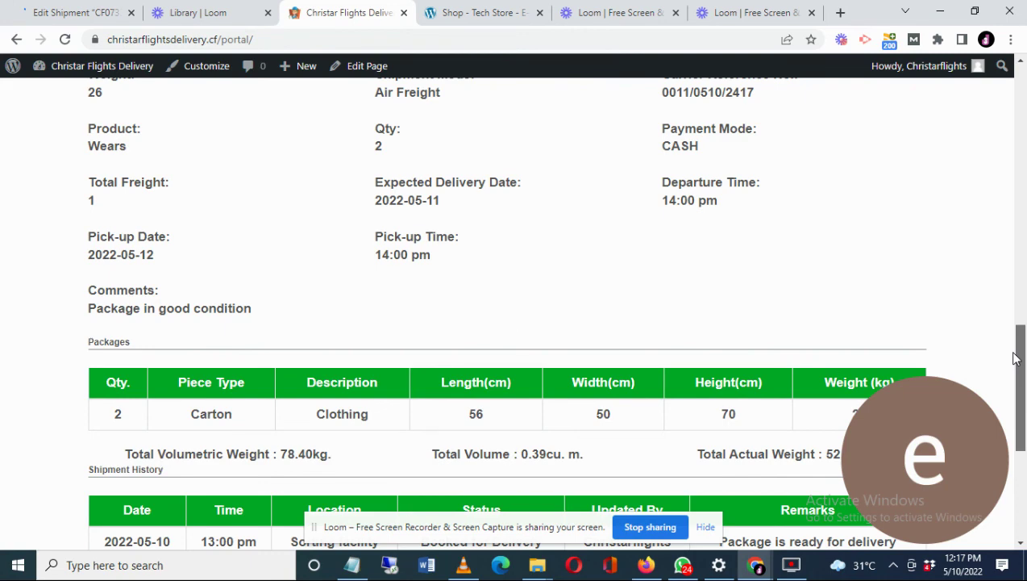
left_click_drag(1016, 358, 1016, 321)
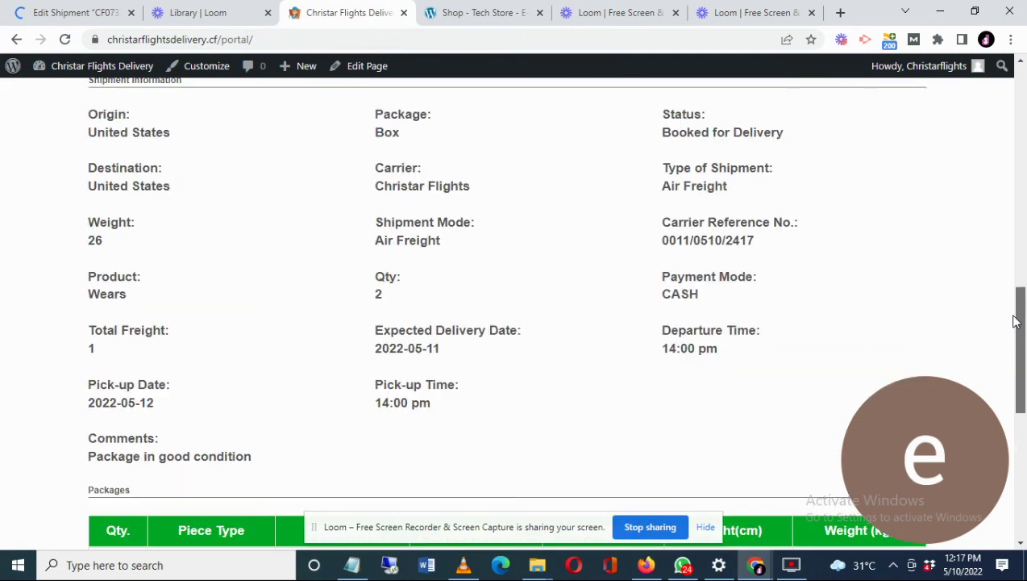
scroll(102, 317, "up", 8)
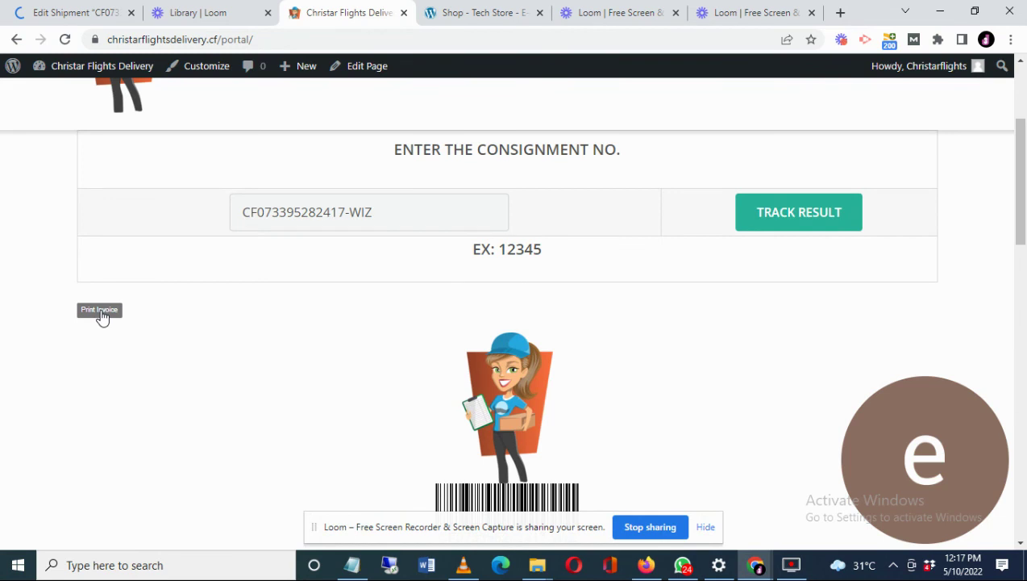
left_click(100, 312)
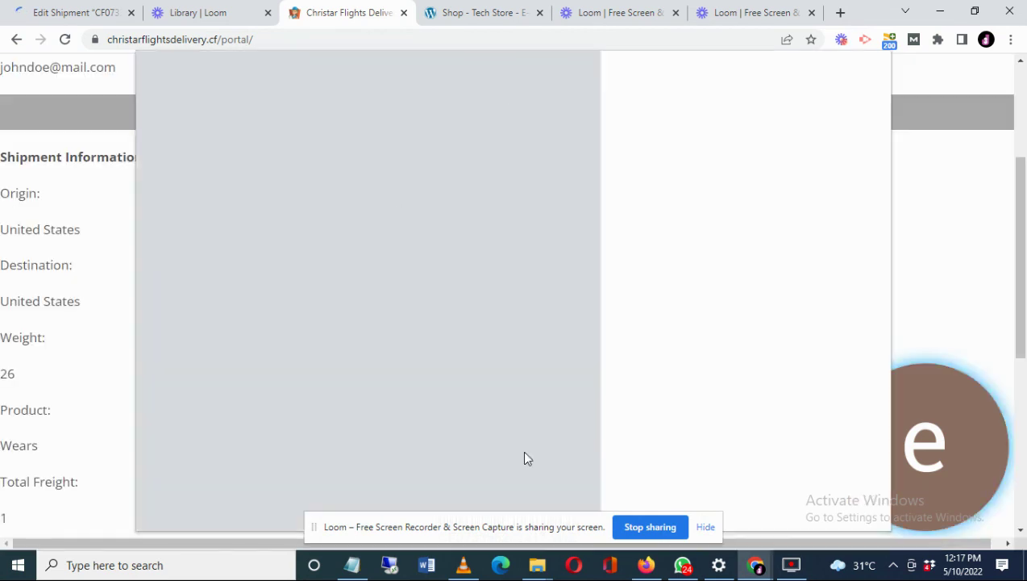